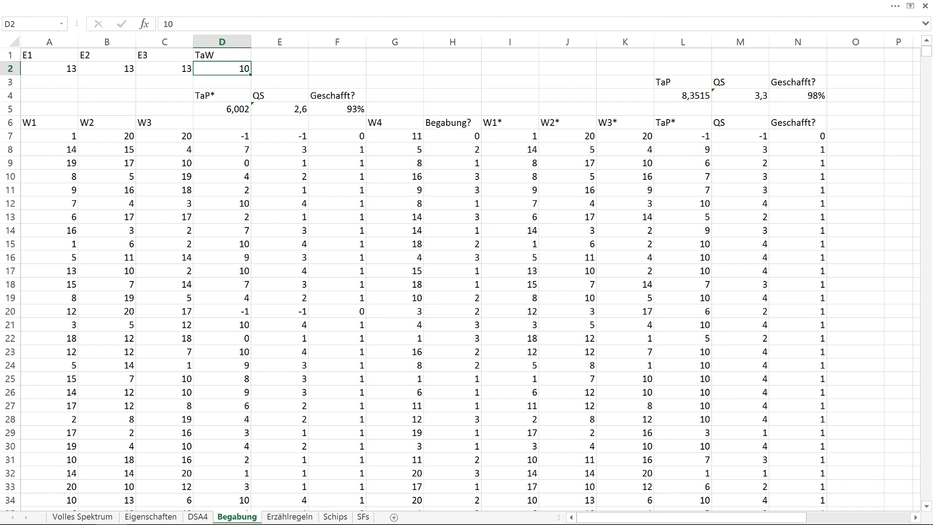
Step: Examine the first sample roll in row 7 and its TaP*, QS and Geschafft? formulas
{"action": "key", "text": "Down"}
{"action": "key", "text": "Down"}
{"action": "key", "text": "Down"}
{"action": "key", "text": "Down"}
{"action": "key", "text": "Down"}
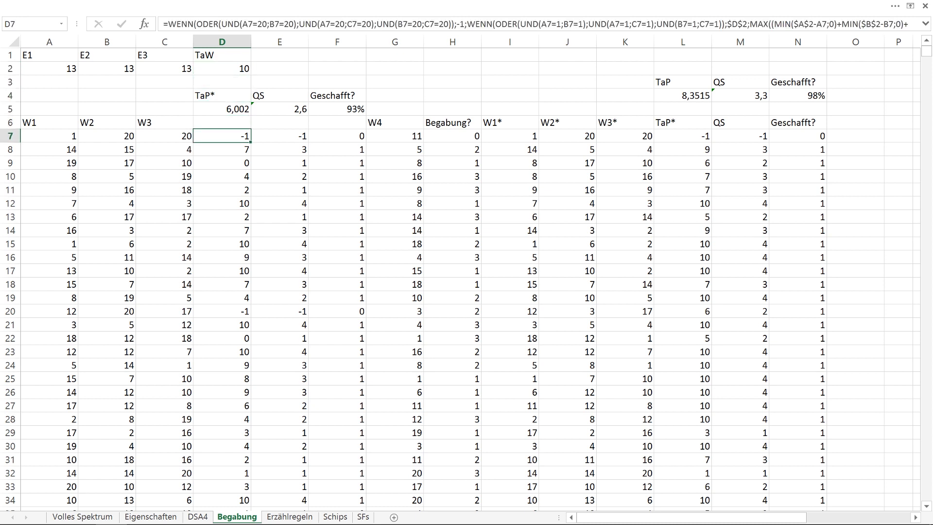
{"action": "key", "text": "Left"}
{"action": "key", "text": "Left"}
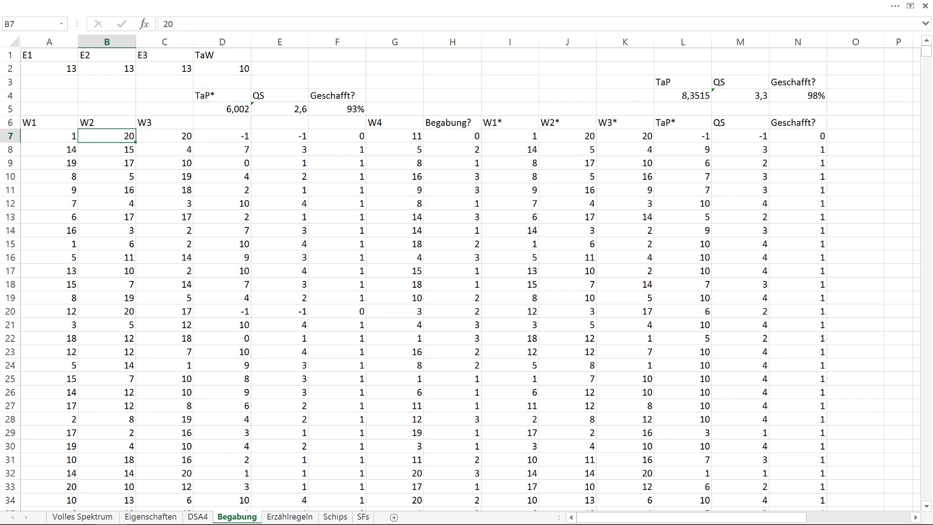
{"action": "key", "text": "Right"}
{"action": "key", "text": "Right"}
{"action": "key", "text": "Right"}
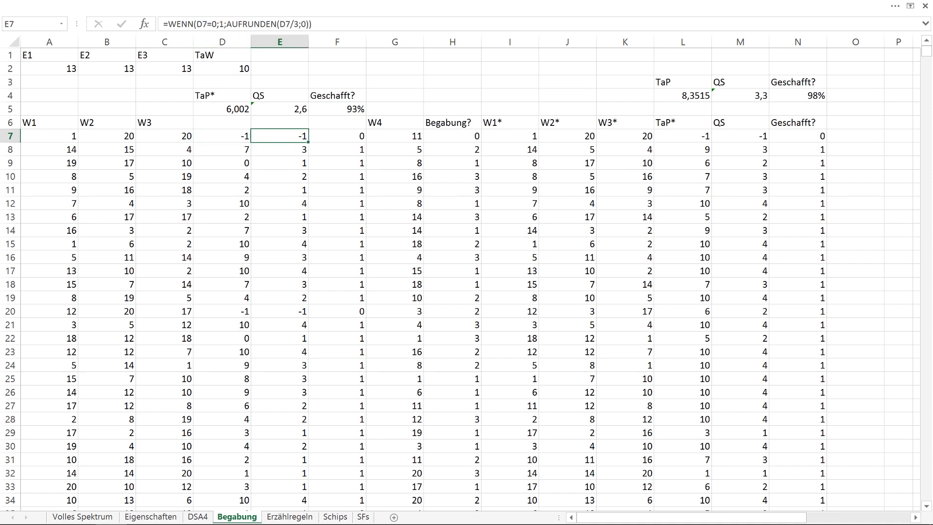
{"action": "key", "text": "Right"}
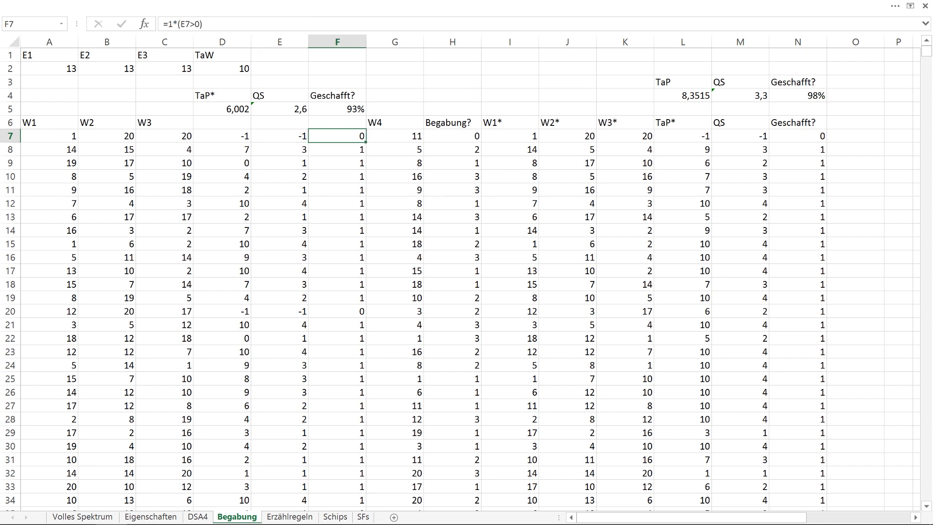
{"action": "key", "text": "Down"}
{"action": "key", "text": "Up"}
Step: Inspect row 7's W4 roll and Begabung? formula, and trace them back to the original W1 to W3 rolls
{"action": "left_click", "coordinate": [394, 136]}
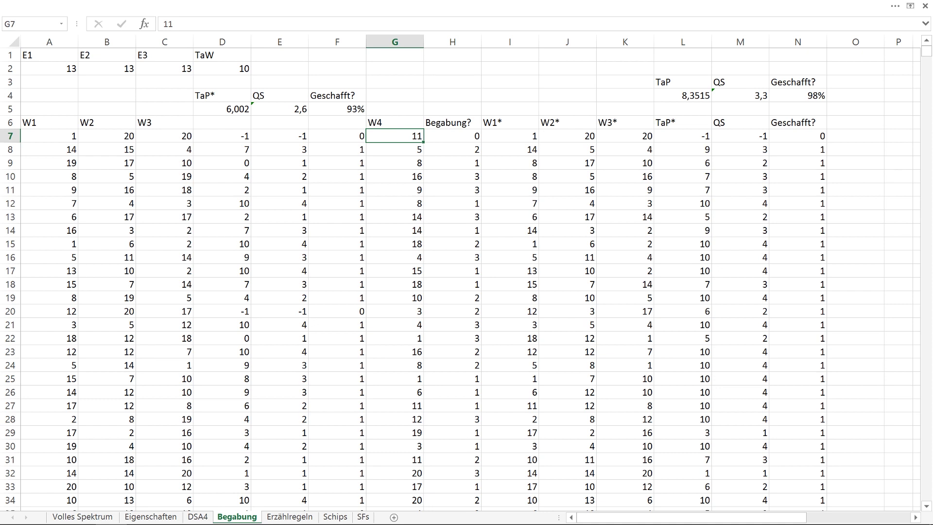
{"action": "left_click", "coordinate": [452, 136]}
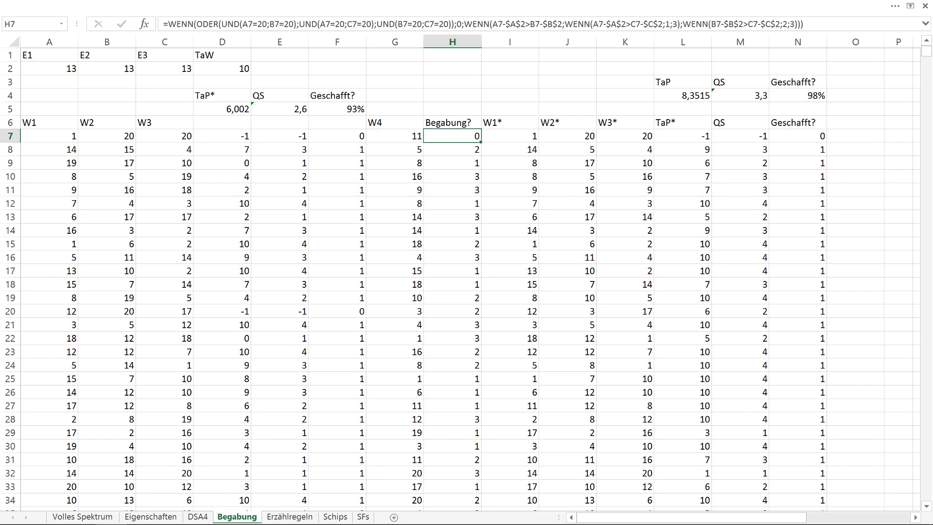
{"action": "key", "text": "Down"}
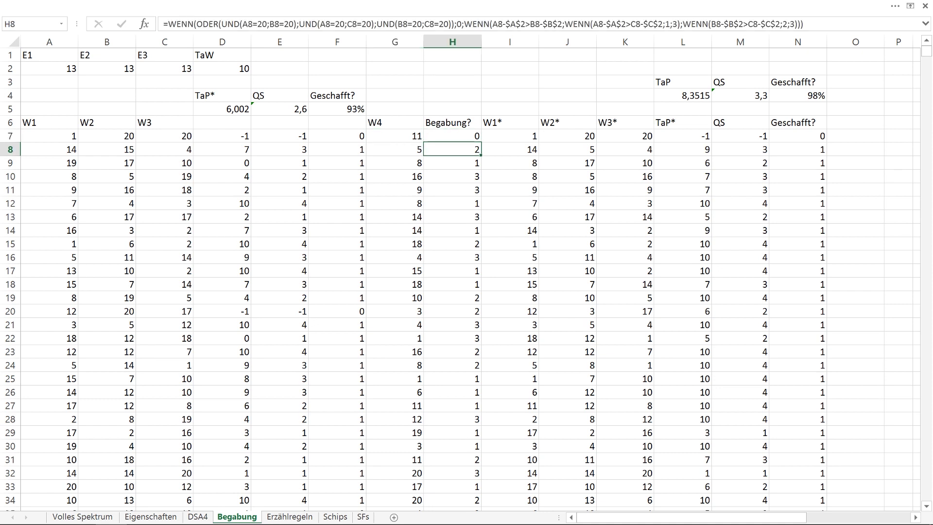
{"action": "key", "text": "Up"}
{"action": "key", "text": "Left"}
{"action": "key", "text": "Left"}
{"action": "key", "text": "Left"}
{"action": "key", "text": "Left"}
{"action": "key", "text": "Left"}
{"action": "key", "text": "Left"}
{"action": "key", "text": "Right"}
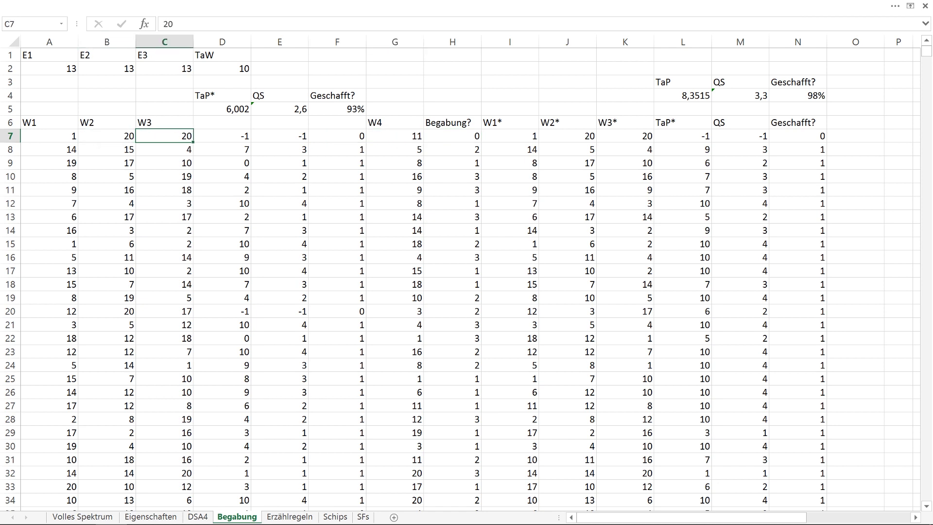
{"action": "key", "text": "Right"}
{"action": "key", "text": "Right"}
{"action": "key", "text": "Right"}
{"action": "key", "text": "Right"}
{"action": "key", "text": "Right"}
{"action": "key", "text": "Right"}
{"action": "key", "text": "Left"}
Step: Check row 8's W4 roll and Begabung? formula against the three original rolls in that row
{"action": "key", "text": "Down"}
{"action": "key", "text": "Left"}
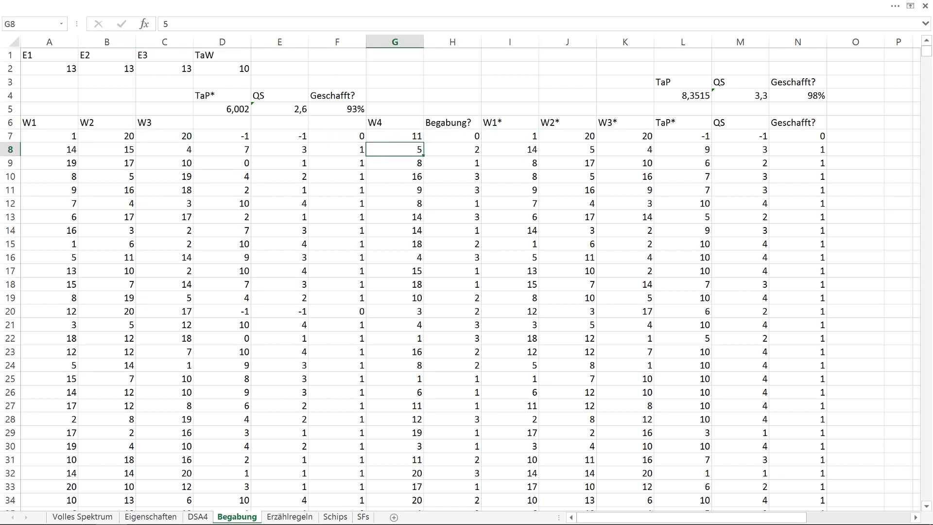
{"action": "key", "text": "Left"}
{"action": "key", "text": "Left"}
{"action": "key", "text": "Left"}
{"action": "key", "text": "Left"}
{"action": "key", "text": "Left"}
{"action": "key", "text": "Left"}
{"action": "key", "text": "Right"}
{"action": "key", "text": "Right"}
{"action": "key", "text": "Right"}
{"action": "key", "text": "Right"}
{"action": "key", "text": "Right"}
{"action": "key", "text": "Right"}
{"action": "key", "text": "Right"}
{"action": "key", "text": "Right"}
{"action": "key", "text": "Left"}
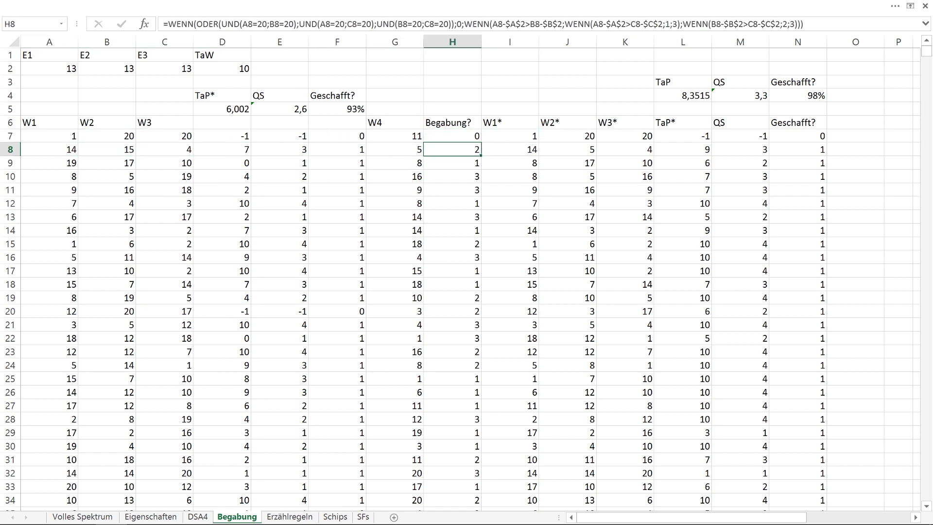
Step: Compare row 8's W2 and W3 rolls with the additional W4 roll
{"action": "key", "text": "Left"}
{"action": "key", "text": "Left"}
{"action": "key", "text": "Left"}
{"action": "key", "text": "Left"}
{"action": "key", "text": "Left"}
{"action": "key", "text": "Left"}
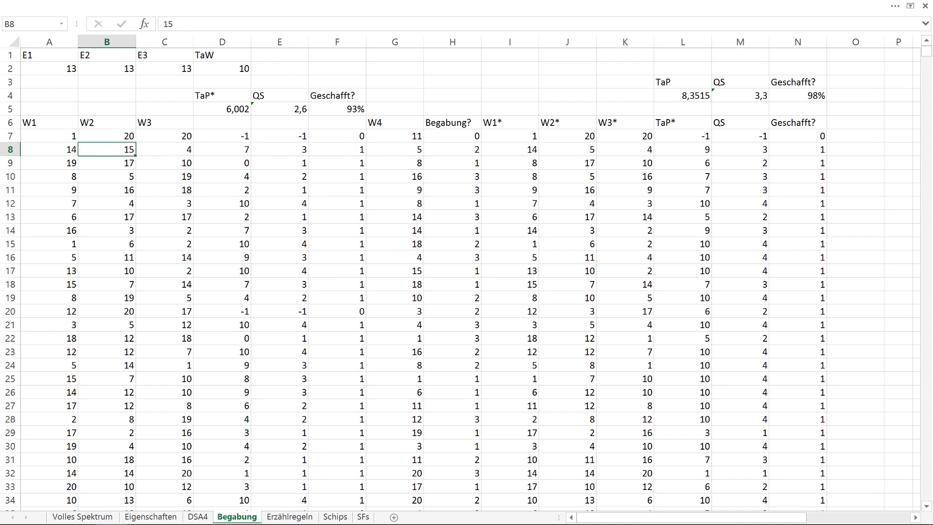
{"action": "key", "text": "Up"}
{"action": "key", "text": "Down"}
{"action": "key", "text": "Right"}
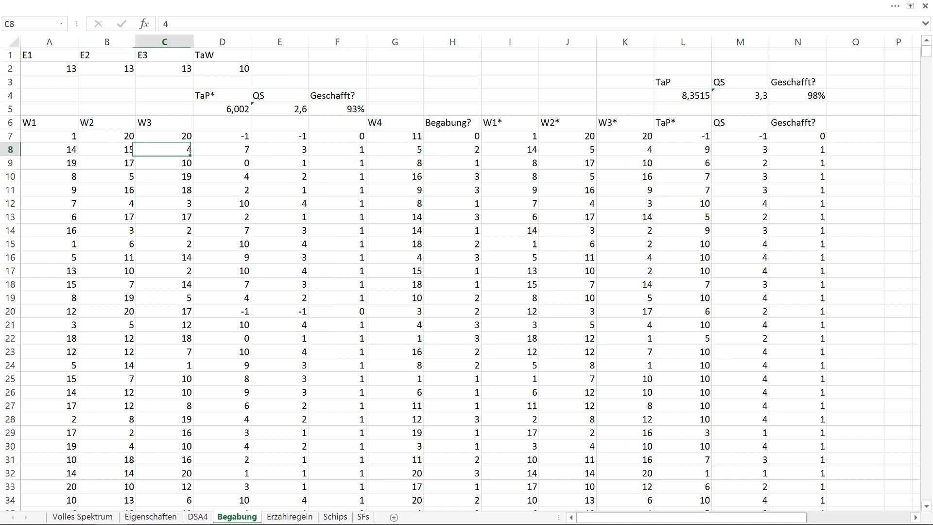
{"action": "key", "text": "Right"}
{"action": "key", "text": "Right"}
{"action": "key", "text": "Right"}
{"action": "key", "text": "Right"}
{"action": "key", "text": "Right"}
{"action": "key", "text": "Right"}
{"action": "key", "text": "Left"}
{"action": "key", "text": "Left"}
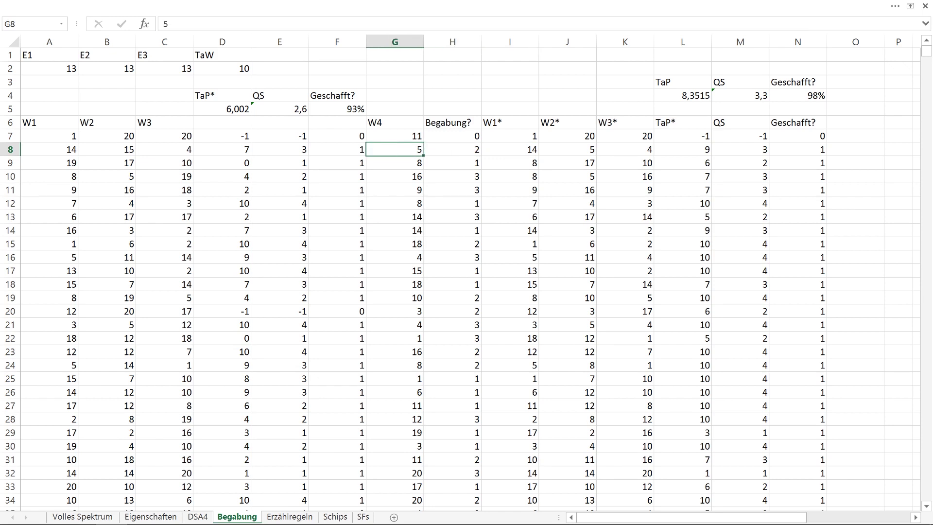
Step: Examine row 8's W2* formula and the TaP* and Geschafft? formulas based on the adjusted rolls
{"action": "key", "text": "Right"}
{"action": "key", "text": "Right"}
{"action": "key", "text": "Right"}
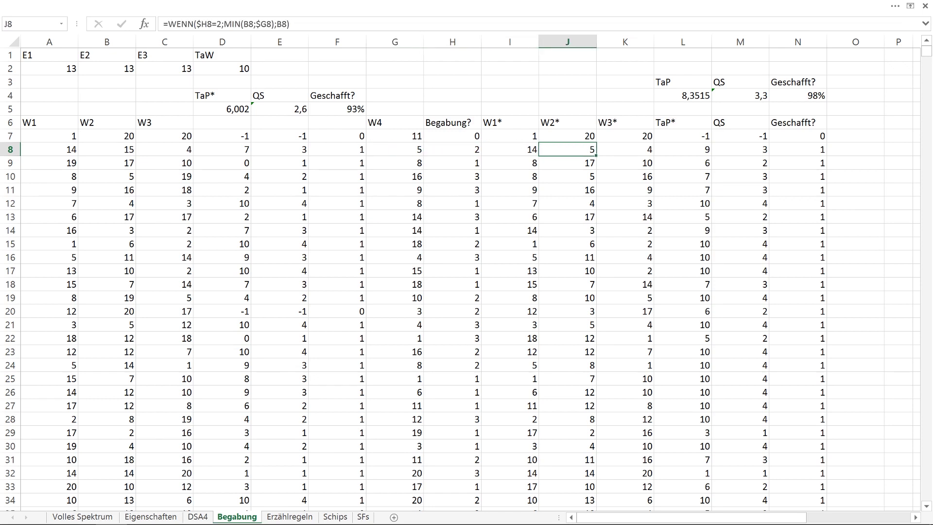
{"action": "key", "text": "Right"}
{"action": "key", "text": "Right"}
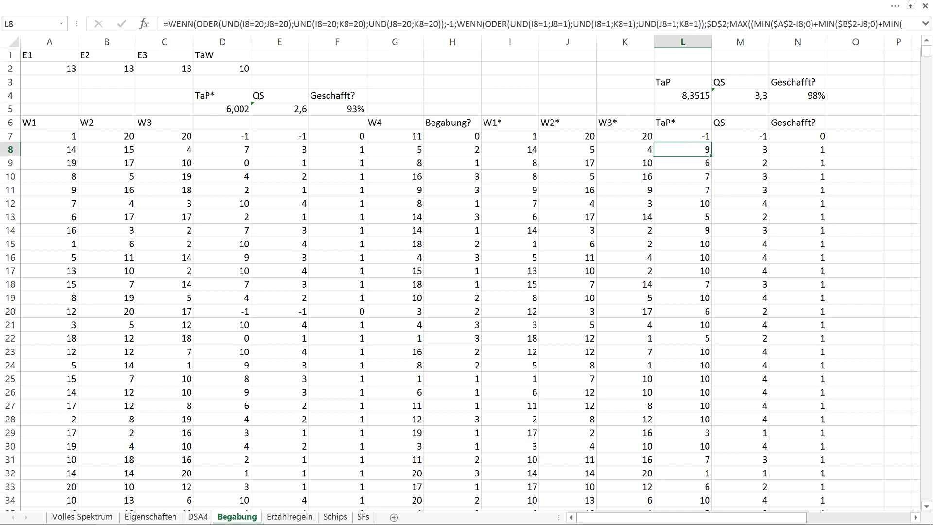
{"action": "key", "text": "Right"}
{"action": "key", "text": "Right"}
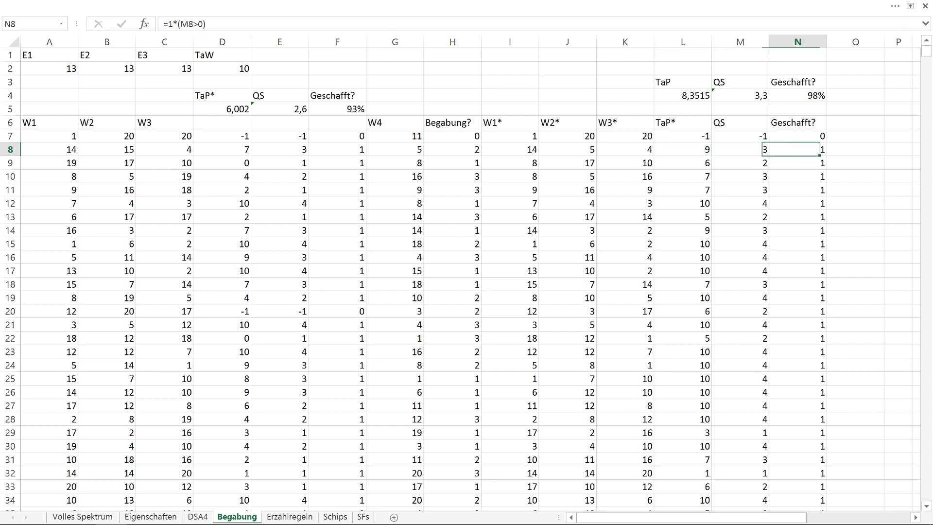
Step: Review row 8 again from the Begabung? formula across to the adjusted Geschafft? result
{"action": "key", "text": "Left"}
{"action": "key", "text": "Left"}
{"action": "key", "text": "Left"}
{"action": "key", "text": "Left"}
{"action": "key", "text": "Left"}
{"action": "key", "text": "Left"}
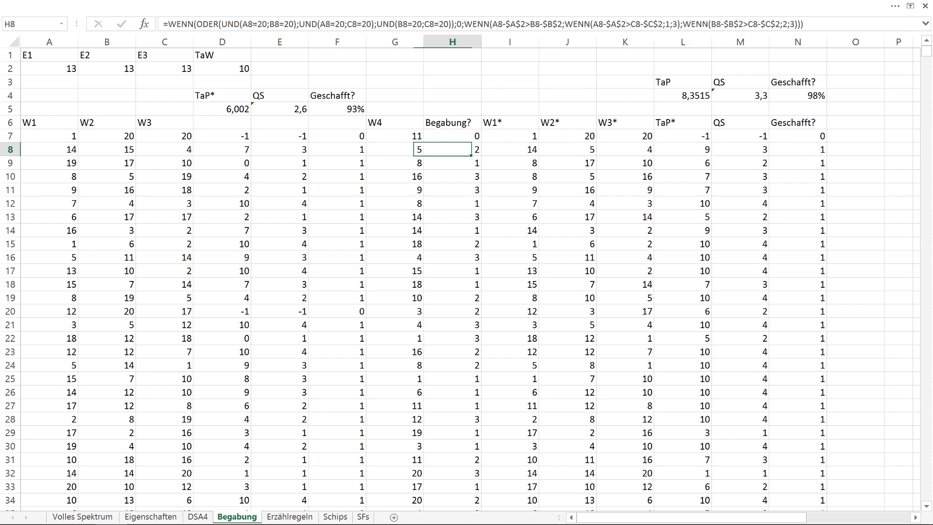
{"action": "key", "text": "Right"}
{"action": "key", "text": "Right"}
{"action": "key", "text": "Right"}
{"action": "key", "text": "Right"}
{"action": "key", "text": "Right"}
{"action": "key", "text": "Right"}
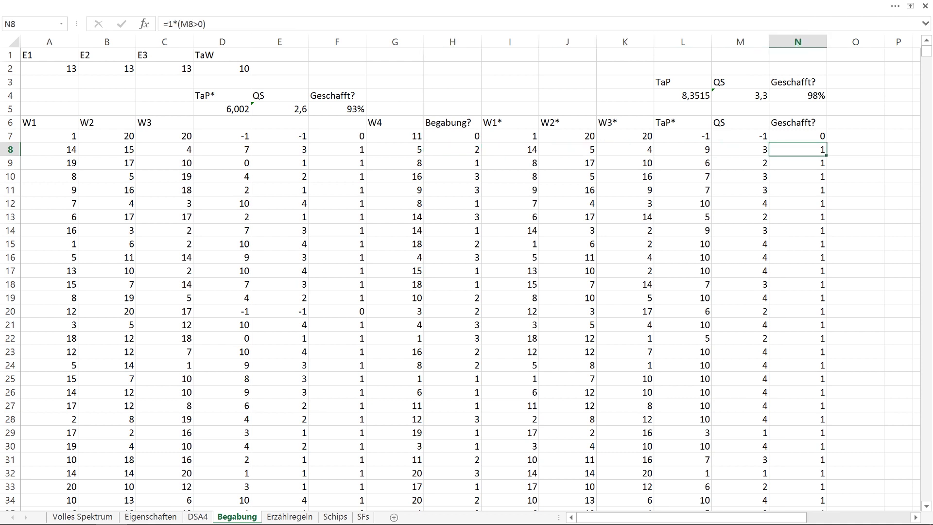
Step: Review the summary area above the rolls and examine the average Geschafft? formula in F5 for the original rolls
{"action": "key", "text": "Up"}
{"action": "key", "text": "Up"}
{"action": "key", "text": "Up"}
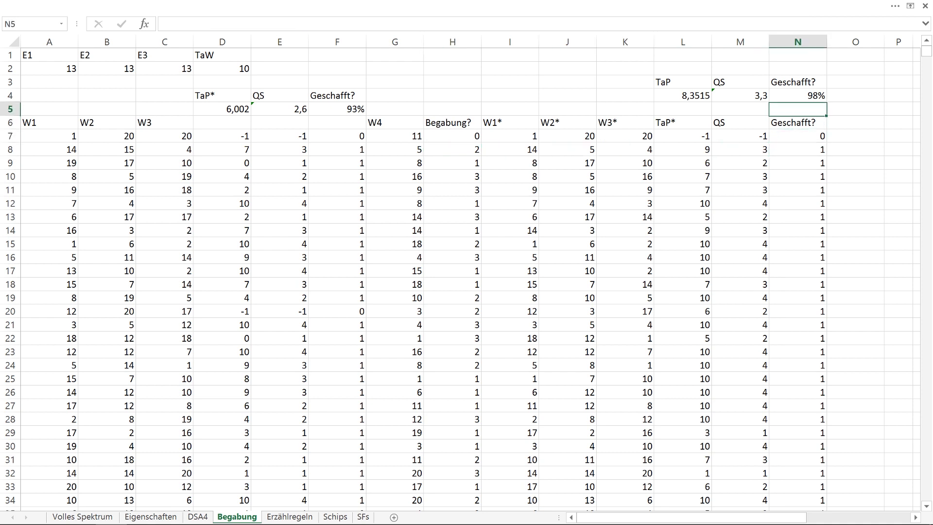
{"action": "key", "text": "Left"}
{"action": "key", "text": "Left"}
{"action": "key", "text": "Left"}
{"action": "key", "text": "Left"}
{"action": "key", "text": "Left"}
{"action": "key", "text": "Left"}
{"action": "key", "text": "Left"}
{"action": "key", "text": "Left"}
{"action": "key", "text": "Left"}
{"action": "key", "text": "Left"}
{"action": "key", "text": "Left"}
{"action": "key", "text": "Up"}
{"action": "key", "text": "Up"}
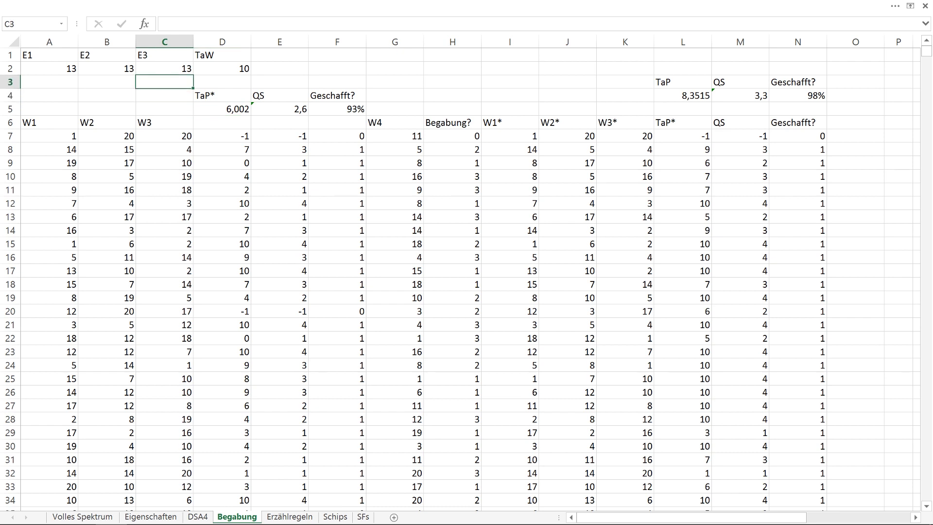
{"action": "key", "text": "Up"}
{"action": "key", "text": "Down"}
{"action": "key", "text": "Right"}
{"action": "key", "text": "Right"}
{"action": "key", "text": "Right"}
{"action": "key", "text": "Right"}
{"action": "key", "text": "Down"}
{"action": "key", "text": "Left"}
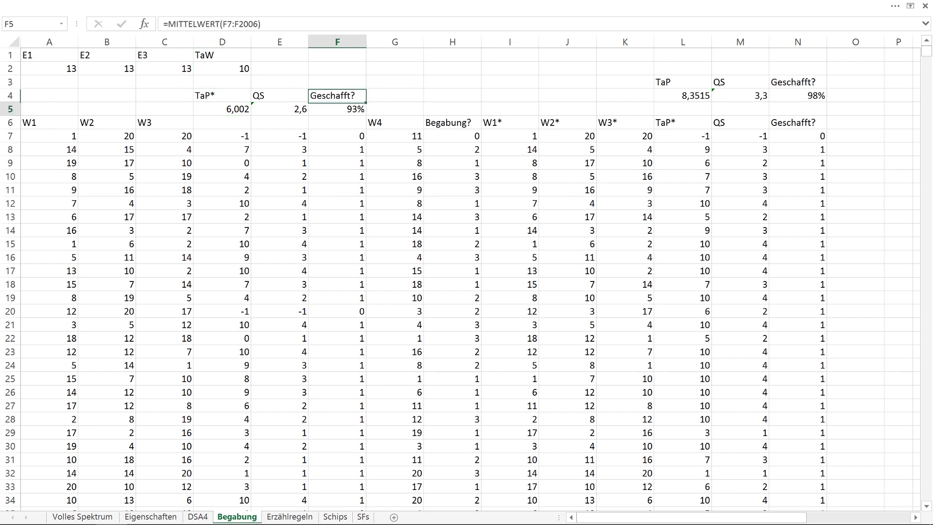
{"action": "key", "text": "Down"}
Step: Compare the average Geschafft? rate of the original rolls with the Begabung average in N4
{"action": "key", "text": "Right"}
{"action": "key", "text": "Right"}
{"action": "key", "text": "Right"}
{"action": "key", "text": "Right"}
{"action": "key", "text": "Right"}
{"action": "key", "text": "Right"}
{"action": "key", "text": "Right"}
{"action": "key", "text": "Right"}
{"action": "key", "text": "Right"}
{"action": "key", "text": "Right"}
{"action": "key", "text": "Right"}
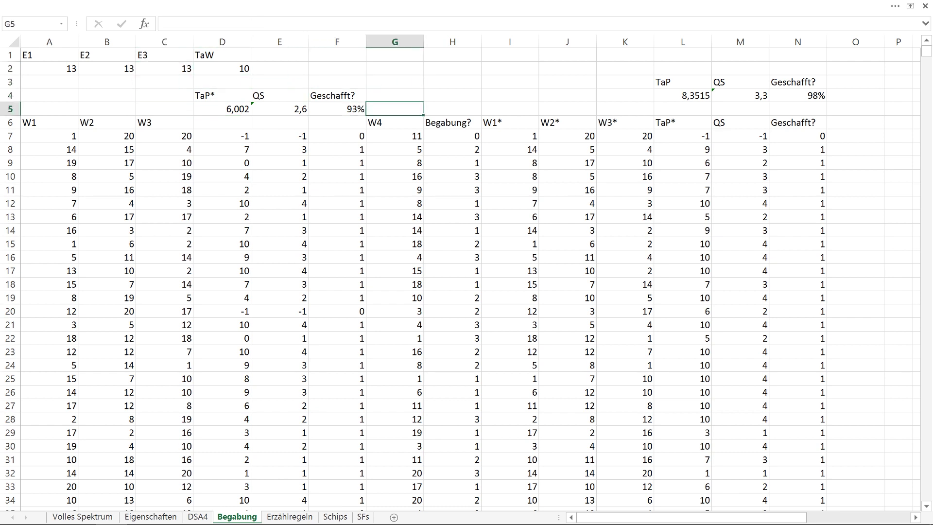
{"action": "key", "text": "Left"}
{"action": "key", "text": "Left"}
{"action": "key", "text": "Up"}
{"action": "key", "text": "Left"}
{"action": "key", "text": "Left"}
{"action": "key", "text": "Left"}
{"action": "key", "text": "Left"}
{"action": "key", "text": "Left"}
{"action": "key", "text": "Left"}
{"action": "key", "text": "Left"}
{"action": "key", "text": "Left"}
{"action": "key", "text": "Left"}
{"action": "key", "text": "Left"}
{"action": "key", "text": "Left"}
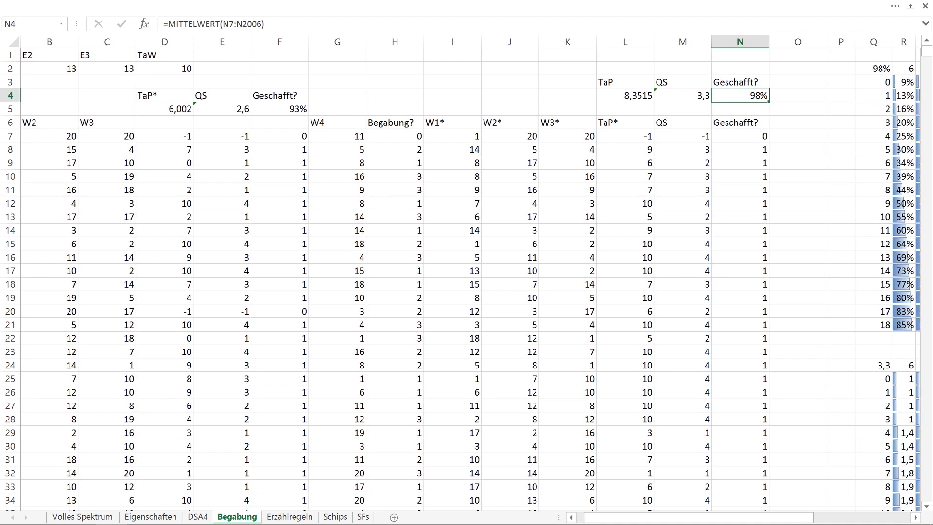
Step: Examine the average QS formula for the original rolls in E5 and compare it with the Begabung QS average in M4
{"action": "key", "text": "Down"}
{"action": "key", "text": "Right"}
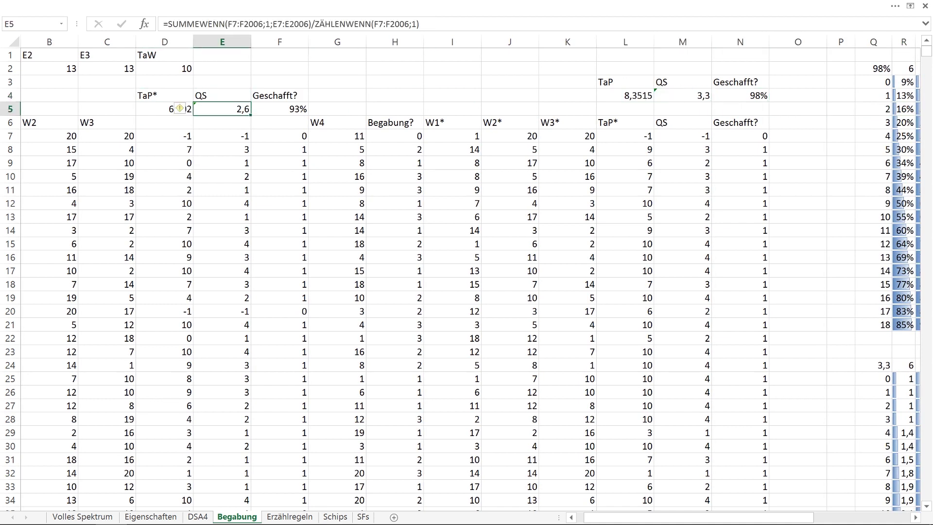
{"action": "key", "text": "Right"}
{"action": "key", "text": "Right"}
{"action": "key", "text": "Right"}
{"action": "key", "text": "Right"}
{"action": "key", "text": "Right"}
{"action": "key", "text": "Right"}
{"action": "key", "text": "Right"}
{"action": "key", "text": "Right"}
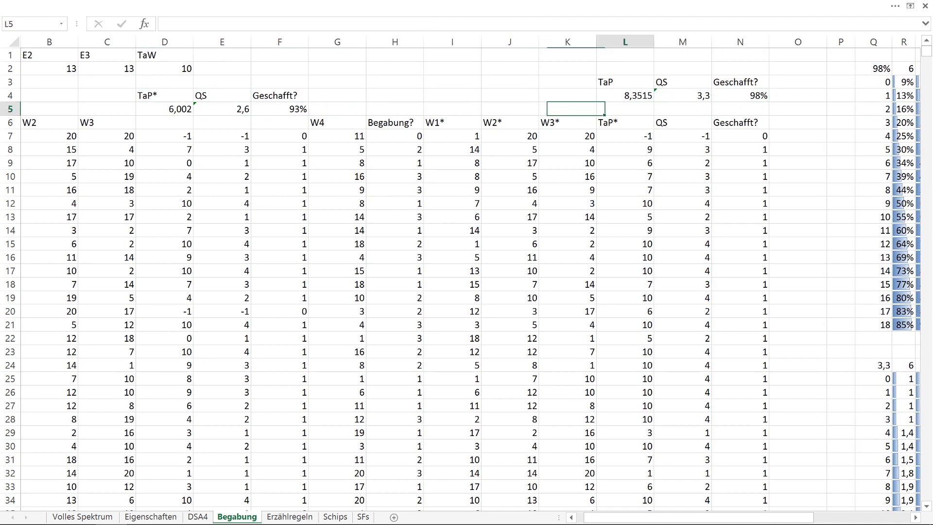
{"action": "key", "text": "Up"}
{"action": "key", "text": "Right"}
Step: Look across row 4 from the Begabung averages through the success-rate table to its end at column AE
{"action": "key", "text": "Right"}
{"action": "key", "text": "Right"}
{"action": "key", "text": "Right"}
{"action": "key", "text": "Right"}
{"action": "key", "text": "Right"}
{"action": "key", "text": "Right"}
{"action": "key", "text": "Right"}
{"action": "key", "text": "Right"}
{"action": "key", "text": "Right"}
{"action": "key", "text": "Right"}
{"action": "key", "text": "Right"}
{"action": "key", "text": "Right"}
{"action": "key", "text": "Right"}
{"action": "key", "text": "Right"}
{"action": "key", "text": "Right"}
{"action": "key", "text": "Right"}
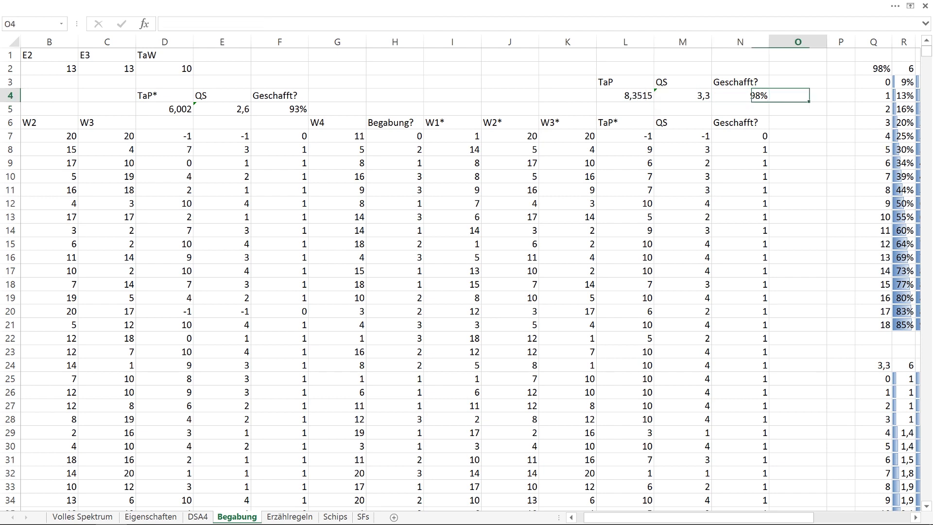
{"action": "key", "text": "Right"}
{"action": "key", "text": "Right"}
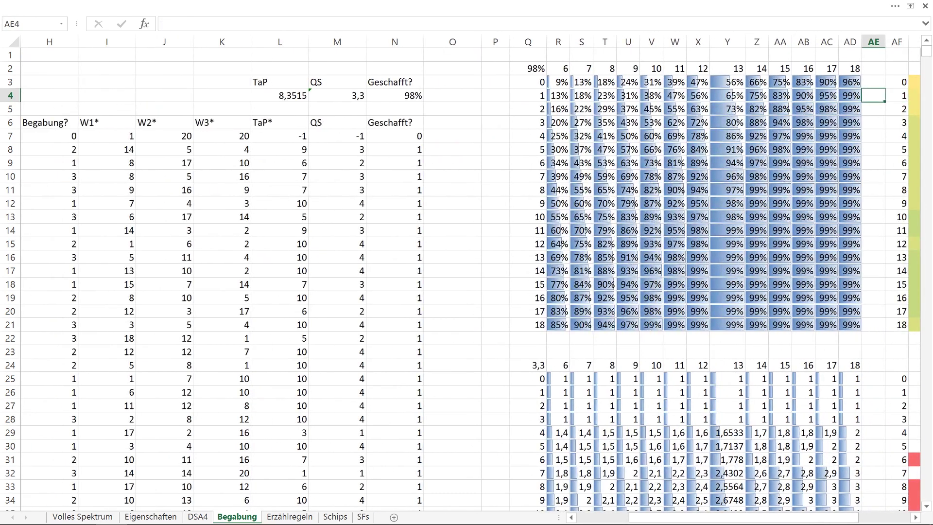
Step: Review the skill values 0 to 18 listed down column Q of the success-rate table
{"action": "key", "text": "ctrl+Left"}
{"action": "key", "text": "ctrl+Left"}
{"action": "key", "text": "Left"}
{"action": "key", "text": "Up"}
{"action": "key", "text": "Right"}
{"action": "key", "text": "Down"}
{"action": "key", "text": "Down"}
{"action": "key", "text": "Down"}
{"action": "key", "text": "Down"}
{"action": "key", "text": "Down"}
{"action": "key", "text": "Down"}
{"action": "key", "text": "Down"}
{"action": "key", "text": "Down"}
{"action": "key", "text": "Down"}
{"action": "key", "text": "Down"}
{"action": "key", "text": "Down"}
{"action": "key", "text": "Down"}
{"action": "key", "text": "Down"}
{"action": "key", "text": "Down"}
{"action": "key", "text": "Down"}
{"action": "key", "text": "Down"}
{"action": "key", "text": "Down"}
{"action": "key", "text": "Down"}
{"action": "key", "text": "Down"}
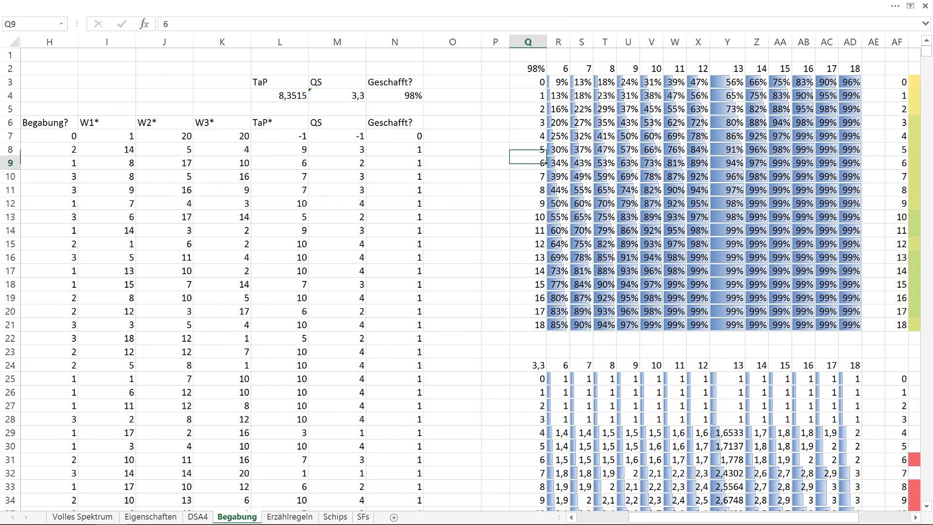
{"action": "key", "text": "Up"}
{"action": "key", "text": "Up"}
{"action": "key", "text": "Up"}
{"action": "key", "text": "Up"}
{"action": "key", "text": "Up"}
{"action": "key", "text": "Up"}
{"action": "key", "text": "Up"}
{"action": "key", "text": "Up"}
{"action": "key", "text": "Up"}
{"action": "key", "text": "Up"}
{"action": "key", "text": "Up"}
{"action": "key", "text": "Up"}
{"action": "key", "text": "Up"}
{"action": "key", "text": "Up"}
{"action": "key", "text": "Up"}
{"action": "key", "text": "Up"}
{"action": "key", "text": "Up"}
{"action": "key", "text": "Up"}
{"action": "key", "text": "Up"}
{"action": "key", "text": "Up"}
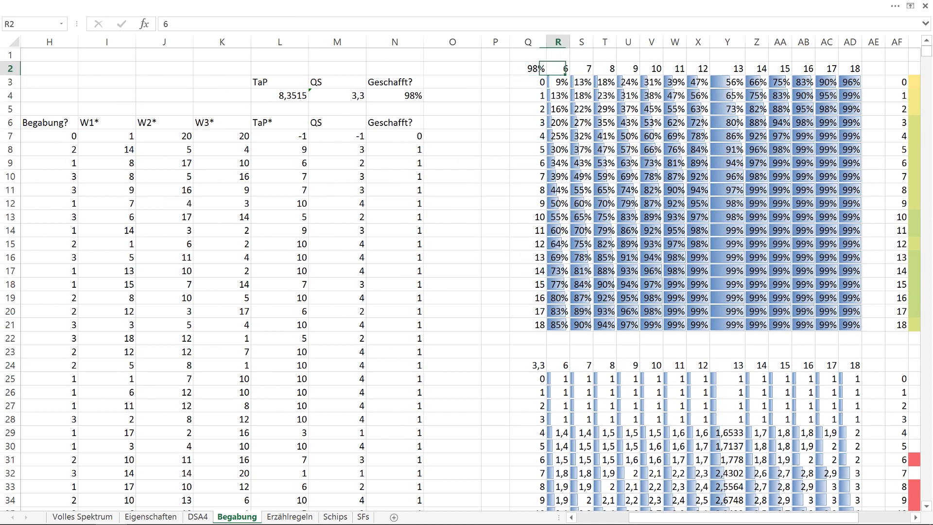
Step: Review the attribute values 6 to 18 across the success-rate table's header row, R2:AD2
{"action": "key", "text": "Right"}
{"action": "key", "text": "ctrl+shift+Right"}
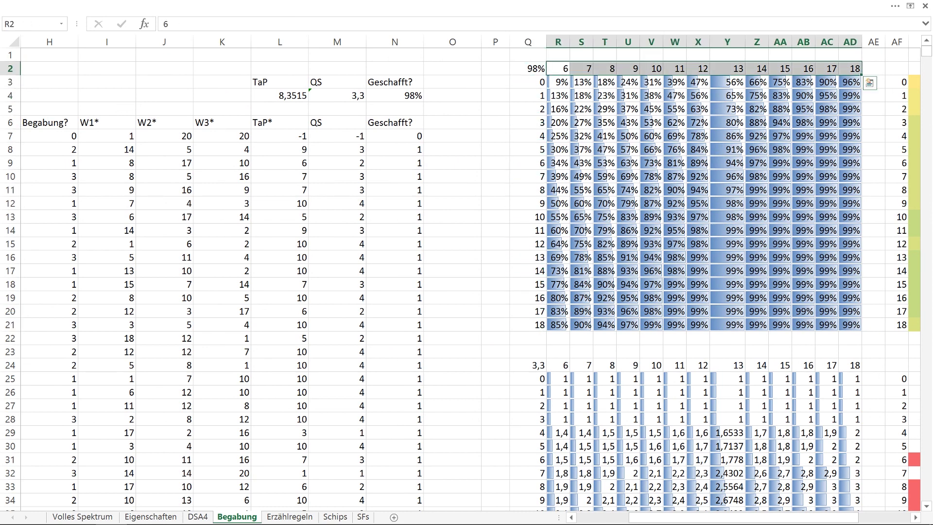
{"action": "key", "text": "ctrl+shift+Left"}
{"action": "key", "text": "shift+Right"}
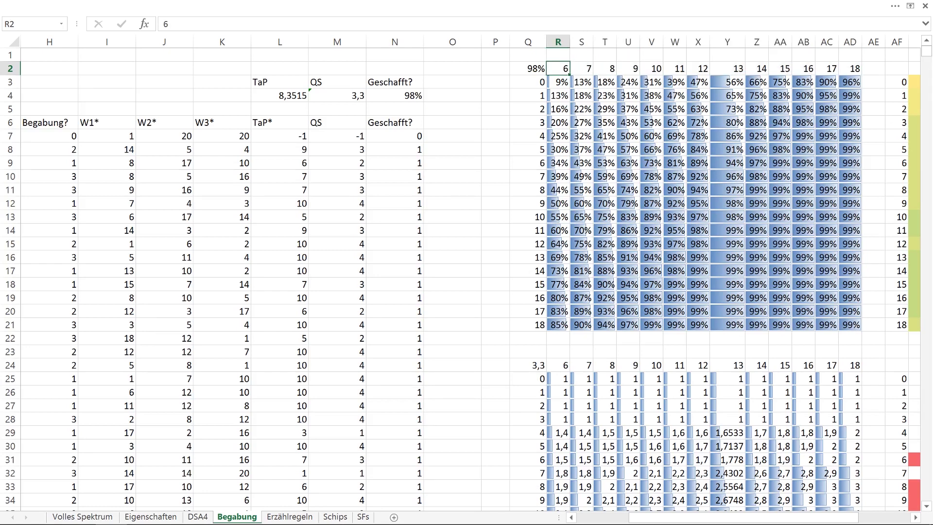
Step: Examine the MEHRFACHOPERATION formula in R3 and the success rates down the attribute 6 column to row 13
{"action": "key", "text": "Down"}
{"action": "key", "text": "Down"}
{"action": "key", "text": "Down"}
{"action": "key", "text": "Down"}
{"action": "key", "text": "Down"}
{"action": "key", "text": "Down"}
{"action": "key", "text": "Down"}
{"action": "key", "text": "Down"}
{"action": "key", "text": "Down"}
{"action": "key", "text": "Down"}
{"action": "key", "text": "Down"}
{"action": "key", "text": "Down"}
{"action": "key", "text": "Down"}
{"action": "key", "text": "Down"}
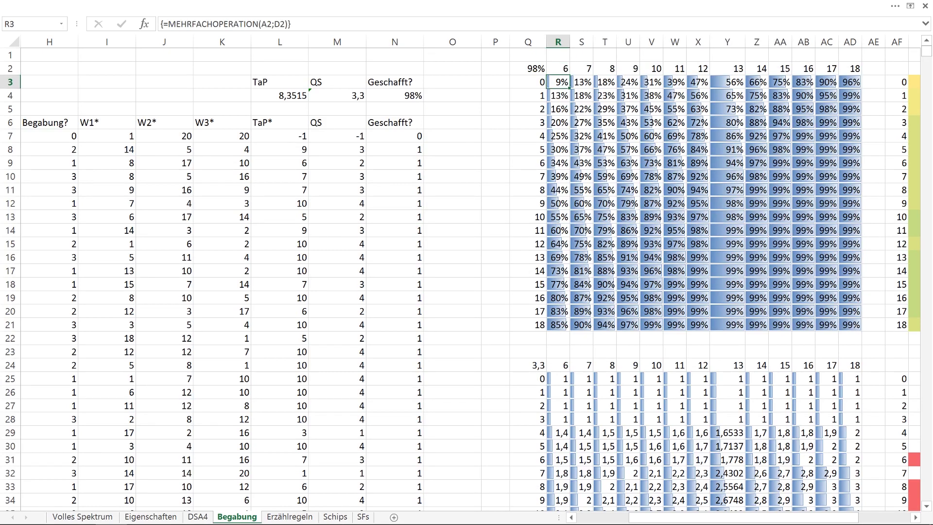
{"action": "key", "text": "Up"}
{"action": "key", "text": "Up"}
{"action": "key", "text": "Up"}
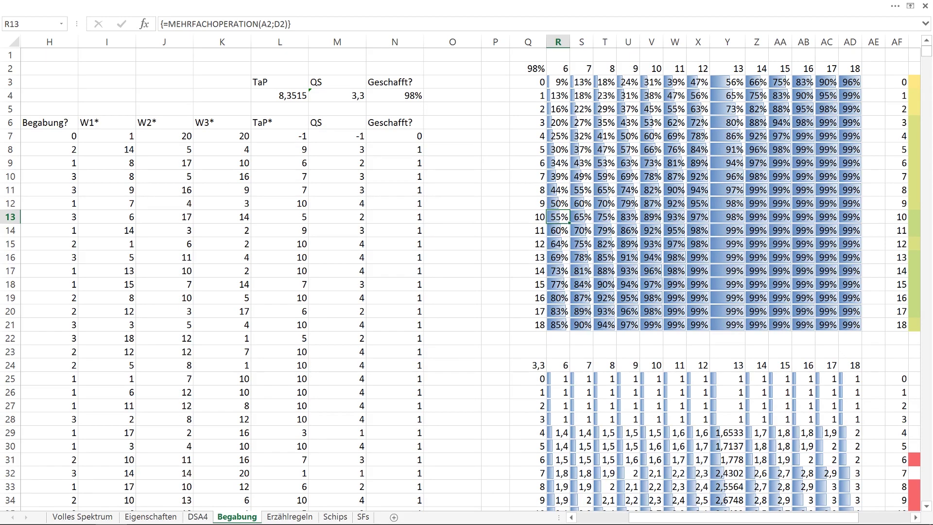
Step: Follow row 13 across the success-rate table into the color-coded table and examine the INDEX formula in AN13
{"action": "key", "text": "Right"}
{"action": "key", "text": "Right"}
{"action": "key", "text": "Right"}
{"action": "key", "text": "Right"}
{"action": "key", "text": "Right"}
{"action": "key", "text": "Right"}
{"action": "key", "text": "Right"}
{"action": "key", "text": "Right"}
{"action": "key", "text": "Right"}
{"action": "key", "text": "Right"}
{"action": "key", "text": "Right"}
{"action": "key", "text": "Right"}
{"action": "key", "text": "Right"}
{"action": "key", "text": "Right"}
{"action": "key", "text": "Right"}
{"action": "key", "text": "Right"}
{"action": "key", "text": "Right"}
{"action": "key", "text": "Right"}
{"action": "key", "text": "Right"}
{"action": "key", "text": "Right"}
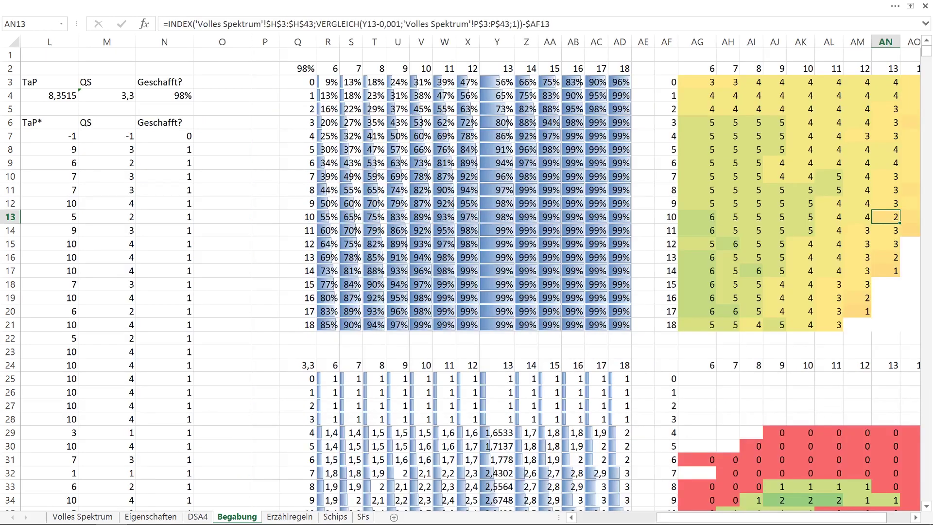
Step: Review the color-coded table's row 13 out past its last column and back to AN13
{"action": "key", "text": "Right"}
{"action": "key", "text": "Right"}
{"action": "key", "text": "Right"}
{"action": "key", "text": "Right"}
{"action": "key", "text": "Right"}
{"action": "key", "text": "Right"}
{"action": "key", "text": "Right"}
{"action": "key", "text": "Right"}
{"action": "key", "text": "Right"}
{"action": "key", "text": "Right"}
{"action": "key", "text": "Right"}
{"action": "key", "text": "Left"}
{"action": "key", "text": "Left"}
{"action": "key", "text": "Left"}
{"action": "key", "text": "Left"}
{"action": "key", "text": "Left"}
{"action": "key", "text": "Left"}
{"action": "key", "text": "Left"}
{"action": "key", "text": "Left"}
{"action": "key", "text": "Left"}
{"action": "key", "text": "Left"}
{"action": "key", "text": "Left"}
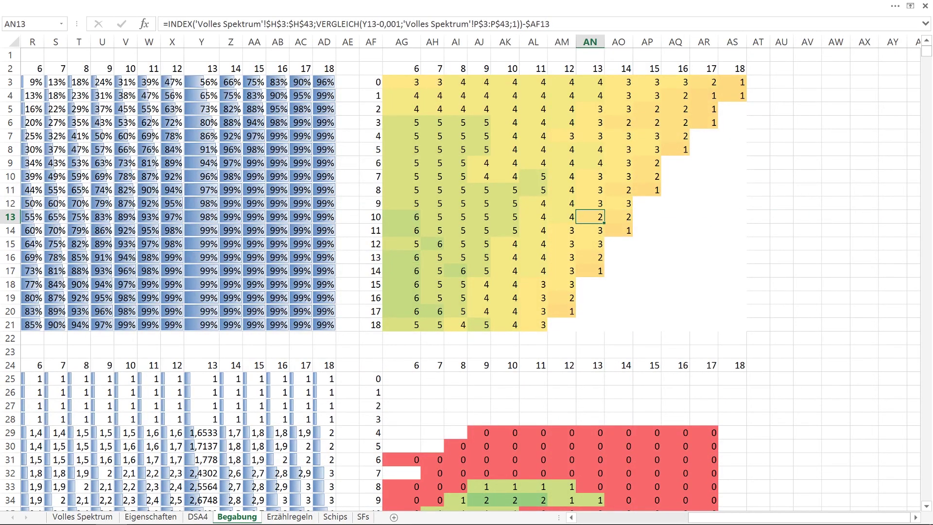
Step: Examine the INDEX formula in AG12, which looks up the R12 success rate in the Volles Spektrum sheet
{"action": "key", "text": "Left"}
{"action": "key", "text": "Left"}
{"action": "key", "text": "Left"}
{"action": "key", "text": "Left"}
{"action": "key", "text": "Left"}
{"action": "key", "text": "Left"}
{"action": "key", "text": "Left"}
{"action": "key", "text": "Left"}
{"action": "key", "text": "Up"}
{"action": "key", "text": "Right"}
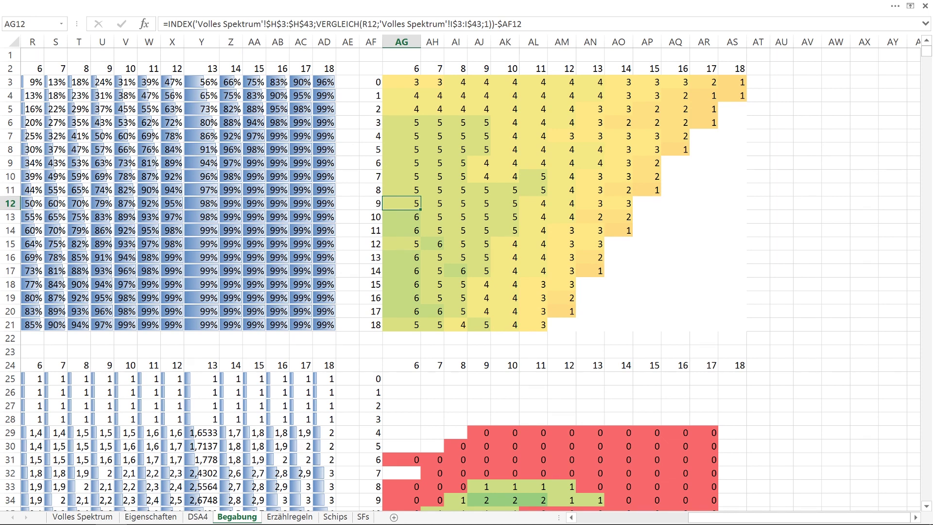
Step: Review the attribute values in the color-coded table's header row from AG2 to AK2
{"action": "key", "text": "Up"}
{"action": "key", "text": "Up"}
{"action": "key", "text": "ctrl+Up"}
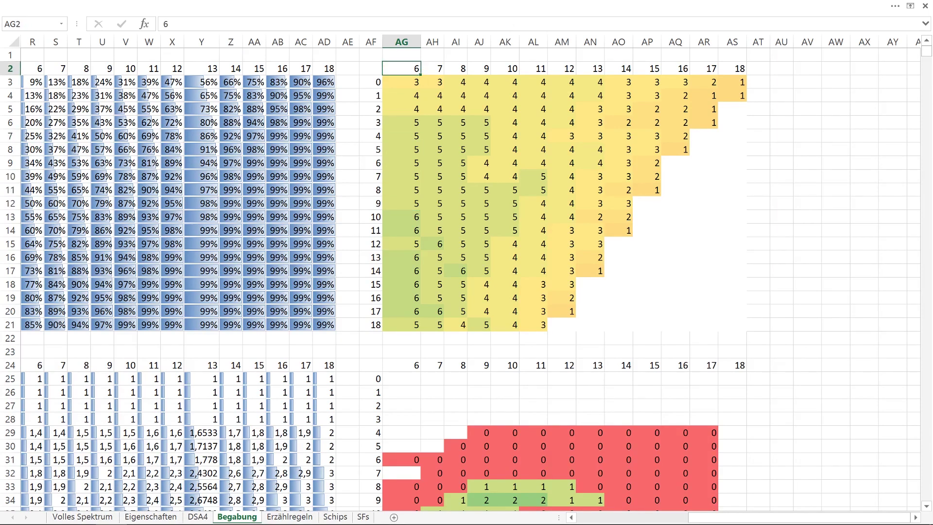
{"action": "key", "text": "Right"}
{"action": "key", "text": "Right"}
{"action": "key", "text": "Right"}
{"action": "key", "text": "Right"}
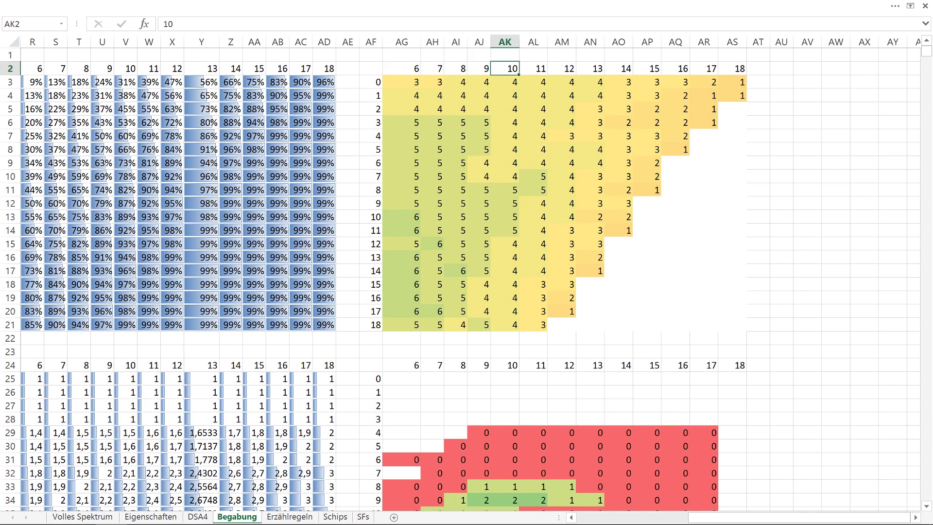
Step: Follow the attribute-10 column of the color-coded table from AK2 down to AK11 and examine the formula in AK10
{"action": "key", "text": "Down"}
{"action": "key", "text": "Down"}
{"action": "key", "text": "Down"}
{"action": "key", "text": "Down"}
{"action": "key", "text": "Down"}
{"action": "key", "text": "Down"}
{"action": "key", "text": "Down"}
{"action": "key", "text": "Down"}
{"action": "key", "text": "Down"}
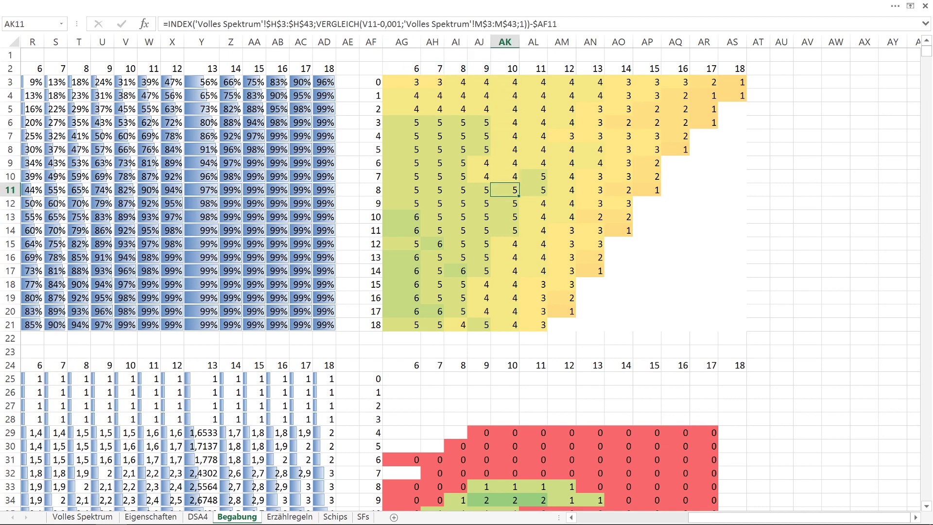
{"action": "key", "text": "Up"}
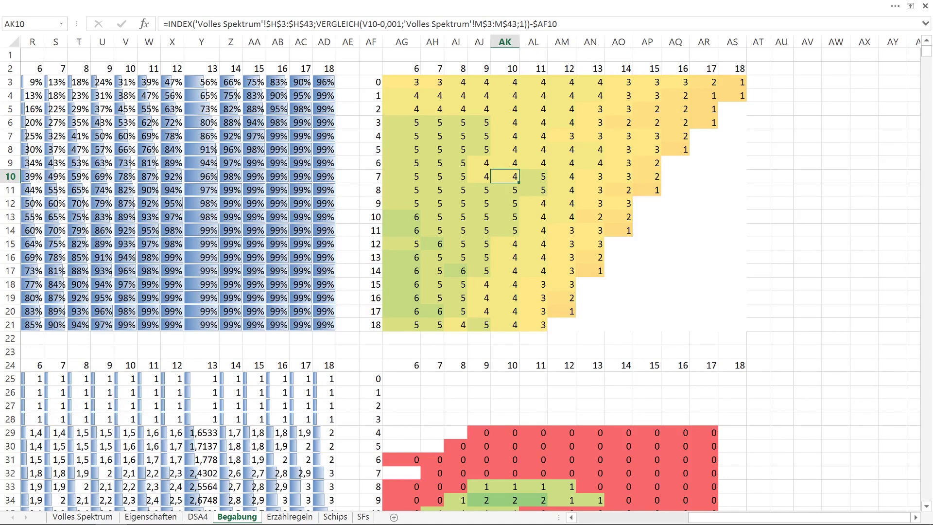
Step: Compare the values above and below AK10 in the attribute-10 column of the color-coded table
{"action": "key", "text": "Up"}
{"action": "key", "text": "Up"}
{"action": "key", "text": "Up"}
{"action": "key", "text": "Up"}
{"action": "key", "text": "Up"}
{"action": "key", "text": "Up"}
{"action": "key", "text": "Up"}
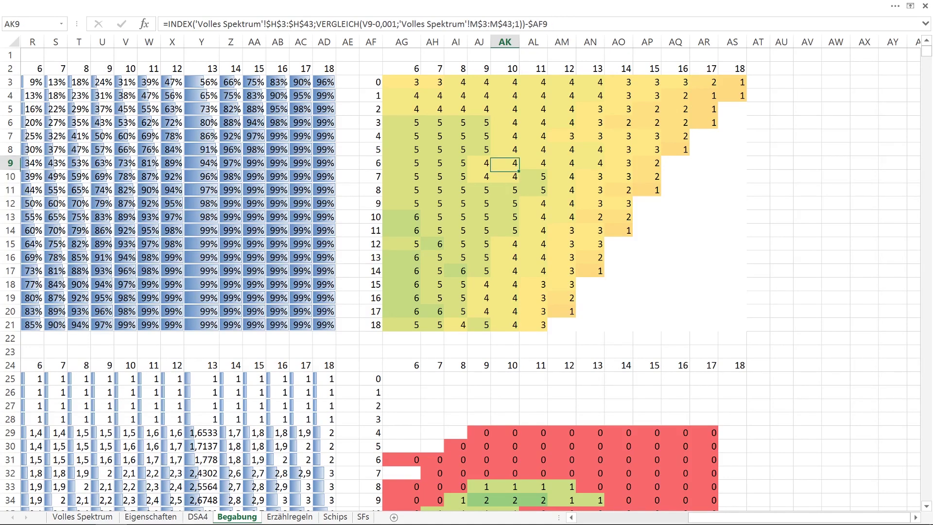
{"action": "key", "text": "Down"}
{"action": "key", "text": "Down"}
{"action": "key", "text": "Down"}
{"action": "key", "text": "Down"}
{"action": "key", "text": "Down"}
{"action": "key", "text": "Down"}
{"action": "key", "text": "Down"}
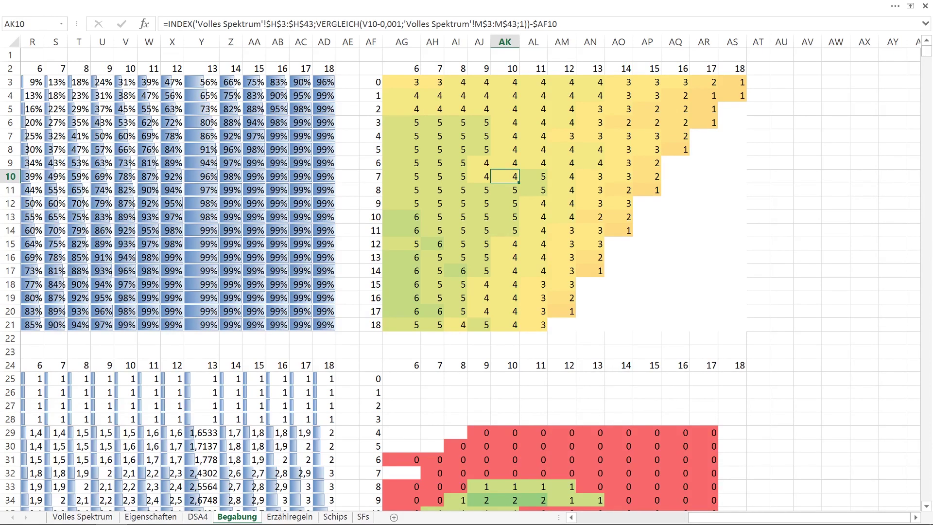
Step: Examine the end of the skill-value-8 row in the color-coded table, at AP11 and the blank cell AQ11
{"action": "key", "text": "Right"}
{"action": "key", "text": "Right"}
{"action": "key", "text": "Right"}
{"action": "key", "text": "Right"}
{"action": "key", "text": "Right"}
{"action": "key", "text": "Down"}
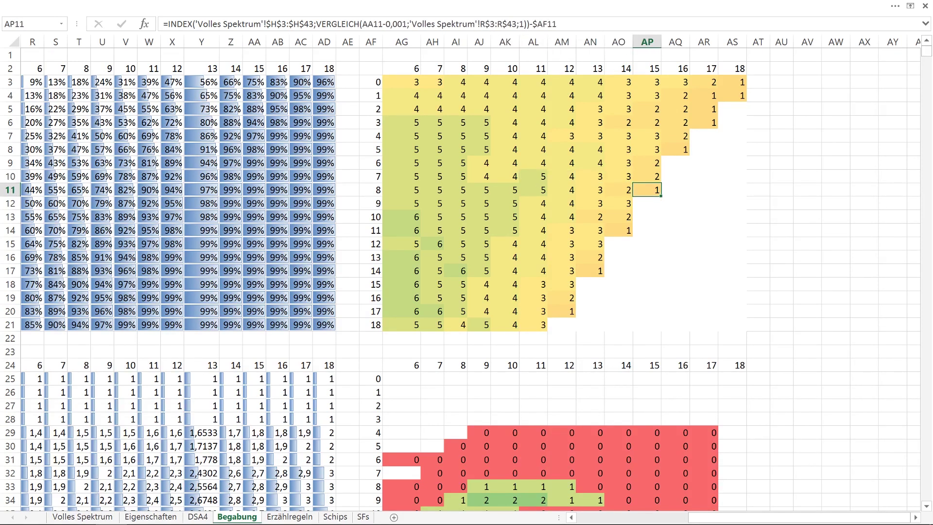
{"action": "key", "text": "Right"}
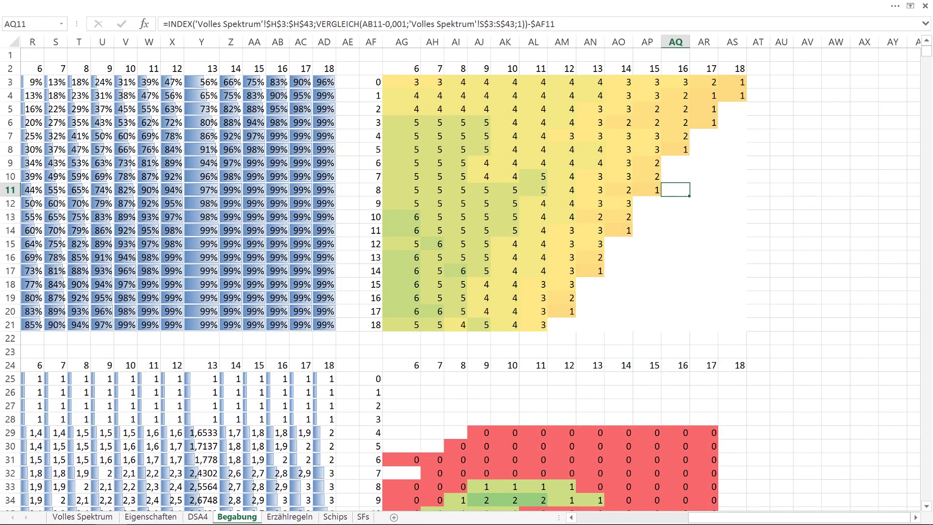
Step: Review row 11 of the color-coded table from AQ11 back to AH11 and out again toward the higher attributes
{"action": "key", "text": "Left"}
{"action": "key", "text": "Left"}
{"action": "key", "text": "Left"}
{"action": "key", "text": "Left"}
{"action": "key", "text": "Left"}
{"action": "key", "text": "Left"}
{"action": "key", "text": "Left"}
{"action": "key", "text": "Left"}
{"action": "key", "text": "Left"}
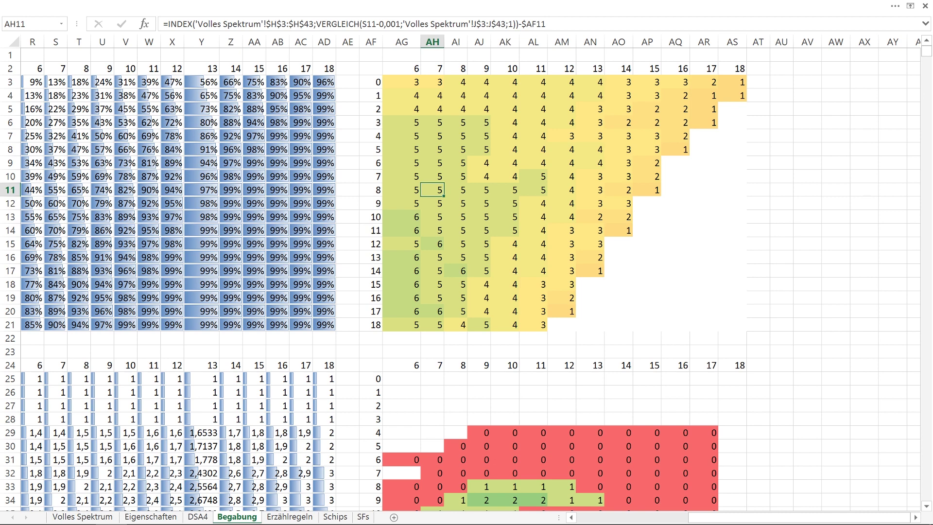
{"action": "key", "text": "Right"}
{"action": "key", "text": "Right"}
{"action": "key", "text": "Right"}
{"action": "key", "text": "Right"}
{"action": "key", "text": "Right"}
{"action": "key", "text": "Right"}
{"action": "key", "text": "Right"}
{"action": "key", "text": "Right"}
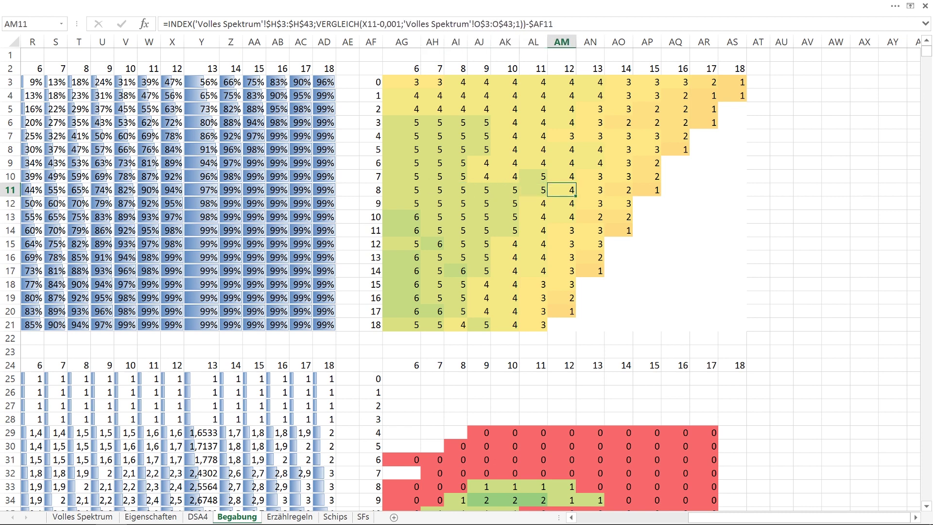
Step: Review the low-attribute area of the color-coded table around AI9 and AG8
{"action": "key", "text": "Left"}
{"action": "key", "text": "Left"}
{"action": "key", "text": "Left"}
{"action": "key", "text": "Left"}
{"action": "key", "text": "Left"}
{"action": "key", "text": "Left"}
{"action": "key", "text": "Left"}
{"action": "key", "text": "Up"}
{"action": "key", "text": "Up"}
{"action": "key", "text": "Up"}
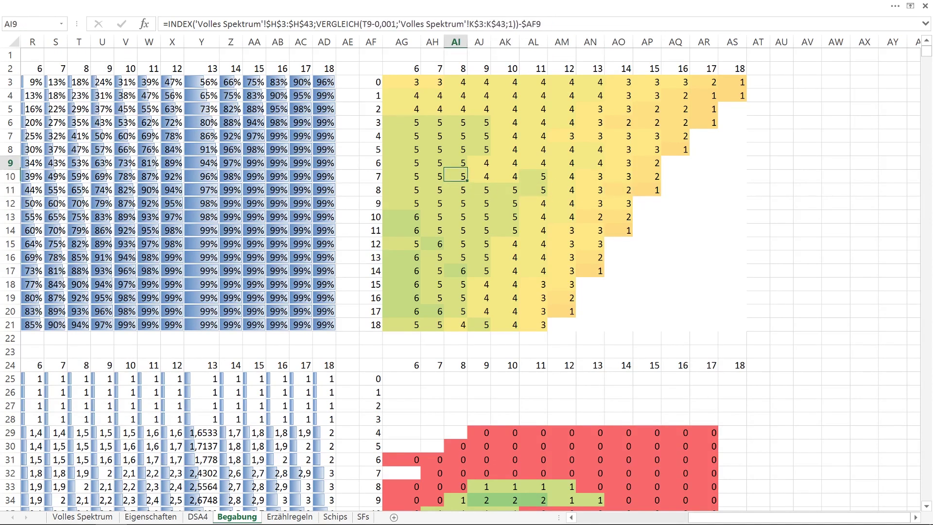
{"action": "key", "text": "Left"}
{"action": "key", "text": "Left"}
{"action": "key", "text": "Left"}
{"action": "key", "text": "Right"}
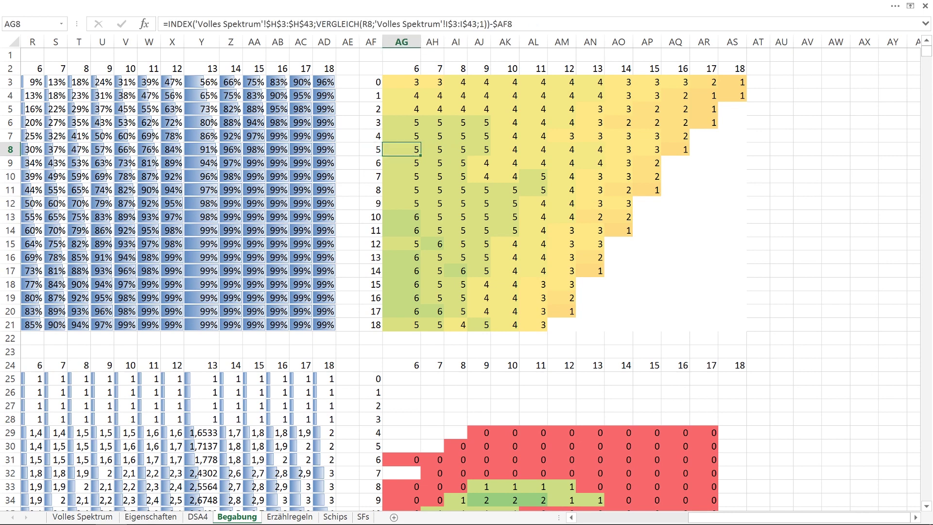
Step: Examine the attribute-6 column of the color-coded table down to row 17 and its neighbouring cell AH17
{"action": "key", "text": "Up"}
{"action": "key", "text": "Up"}
{"action": "key", "text": "Up"}
{"action": "key", "text": "Up"}
{"action": "key", "text": "Down"}
{"action": "key", "text": "Down"}
{"action": "key", "text": "Down"}
{"action": "key", "text": "Down"}
{"action": "key", "text": "Down"}
{"action": "key", "text": "Down"}
{"action": "key", "text": "Down"}
{"action": "key", "text": "Down"}
{"action": "key", "text": "Down"}
{"action": "key", "text": "Down"}
{"action": "key", "text": "Down"}
{"action": "key", "text": "Down"}
{"action": "key", "text": "Down"}
{"action": "key", "text": "Right"}
{"action": "key", "text": "Right"}
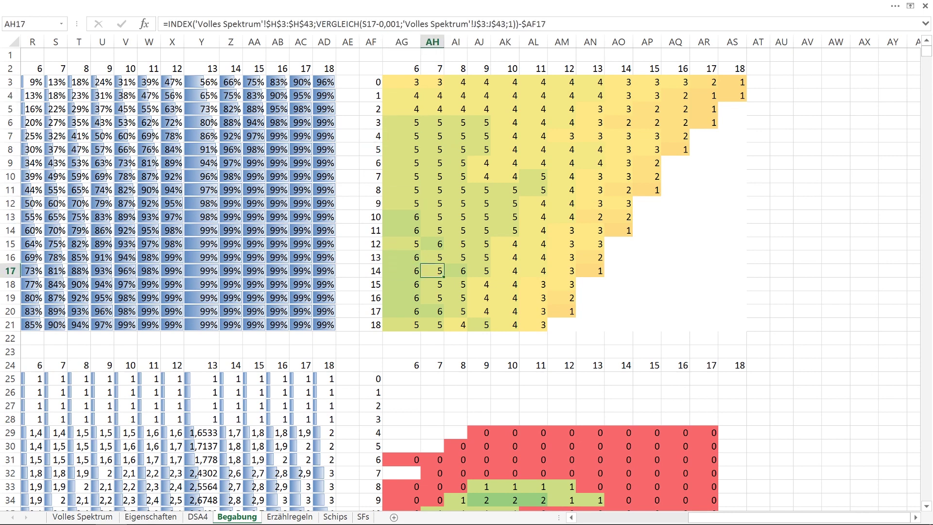
Step: Review the attribute-6 column in the color-coded table from row 17 back up toward the lowest skill values
{"action": "key", "text": "Left"}
{"action": "key", "text": "Left"}
{"action": "key", "text": "Up"}
{"action": "key", "text": "Up"}
{"action": "key", "text": "Up"}
{"action": "key", "text": "Up"}
{"action": "key", "text": "Up"}
{"action": "key", "text": "Up"}
{"action": "key", "text": "Up"}
{"action": "key", "text": "Up"}
{"action": "key", "text": "Up"}
{"action": "key", "text": "Up"}
{"action": "key", "text": "Up"}
{"action": "key", "text": "Up"}
{"action": "key", "text": "Up"}
{"action": "key", "text": "Up"}
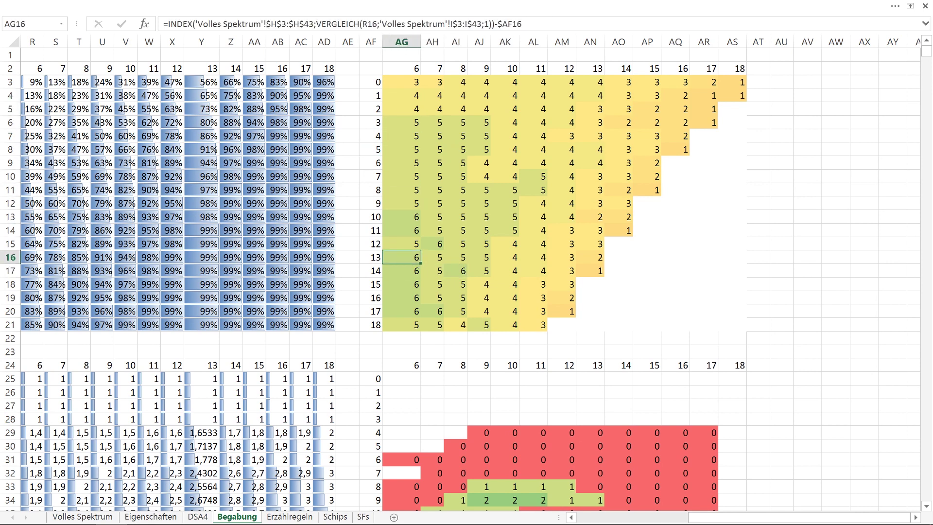
Step: Follow column AG of the color-coded table down again through AG13 to AG17
{"action": "key", "text": "Up"}
{"action": "key", "text": "Down"}
{"action": "key", "text": "Down"}
{"action": "key", "text": "Down"}
{"action": "key", "text": "Down"}
{"action": "key", "text": "Down"}
{"action": "key", "text": "Down"}
{"action": "key", "text": "Down"}
{"action": "key", "text": "Down"}
{"action": "key", "text": "Down"}
{"action": "key", "text": "Down"}
{"action": "key", "text": "Down"}
{"action": "key", "text": "Down"}
{"action": "key", "text": "Down"}
{"action": "key", "text": "Down"}
{"action": "key", "text": "Down"}
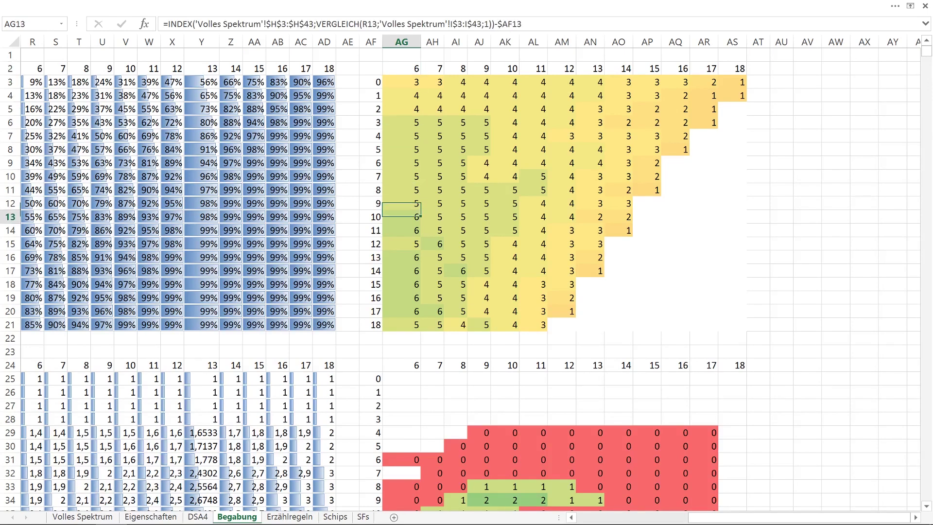
Step: Highlight AG15:AG17 to compare skill values 12 to 14 at attribute 6, and return to AG15
{"action": "key", "text": "shift+Up"}
{"action": "key", "text": "shift+Up"}
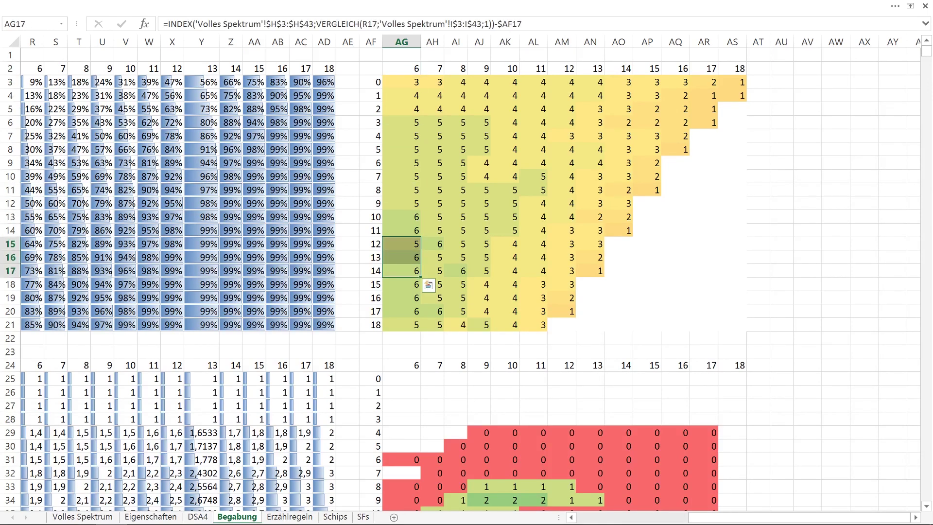
{"action": "key", "text": "Up"}
{"action": "key", "text": "Up"}
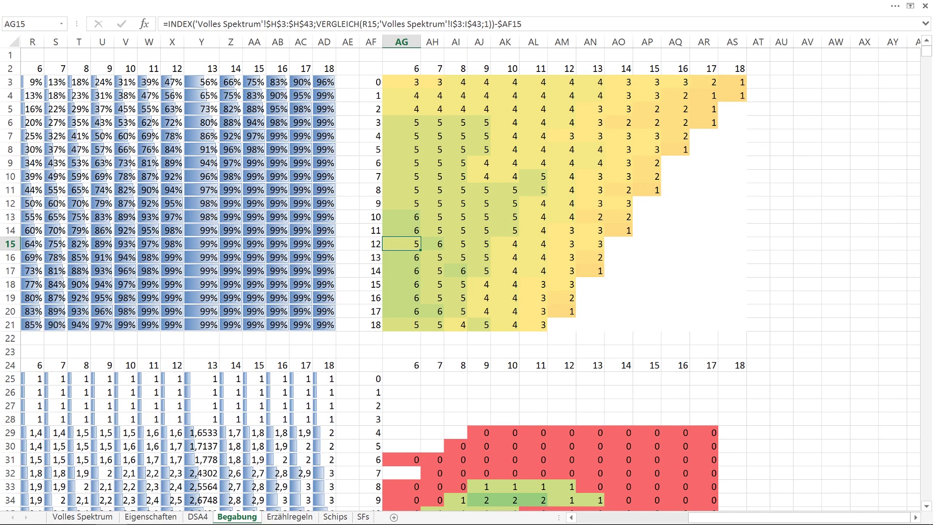
Step: Review column AG of the color-coded table from AG15 up to the skill-value-0 row at AG3
{"action": "key", "text": "Up"}
{"action": "key", "text": "Up"}
{"action": "key", "text": "Up"}
{"action": "key", "text": "Up"}
{"action": "key", "text": "Up"}
{"action": "key", "text": "Up"}
{"action": "key", "text": "Up"}
{"action": "key", "text": "Up"}
{"action": "key", "text": "Up"}
{"action": "key", "text": "Up"}
{"action": "key", "text": "Up"}
{"action": "key", "text": "Up"}
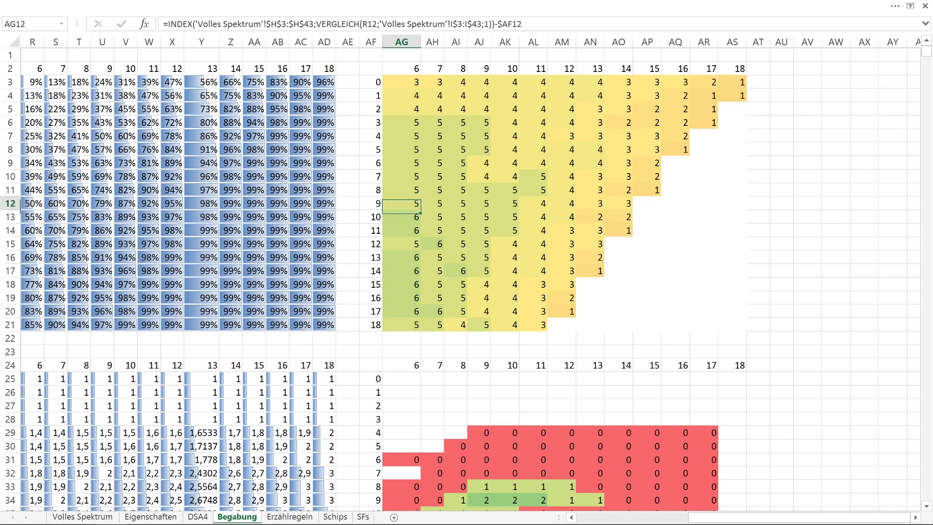
Step: Review the skill-value-0 row of the color-coded table from AG3 across to AR3
{"action": "key", "text": "Right"}
{"action": "key", "text": "Right"}
{"action": "key", "text": "Right"}
{"action": "key", "text": "Right"}
{"action": "key", "text": "Right"}
{"action": "key", "text": "Right"}
{"action": "key", "text": "Right"}
{"action": "key", "text": "Right"}
{"action": "key", "text": "Right"}
{"action": "key", "text": "Right"}
{"action": "key", "text": "Right"}
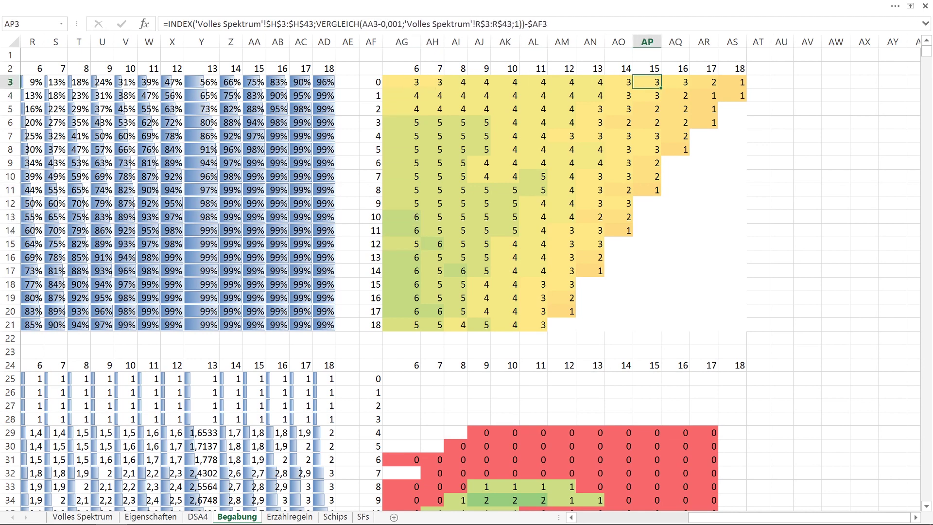
{"action": "key", "text": "Left"}
{"action": "key", "text": "Right"}
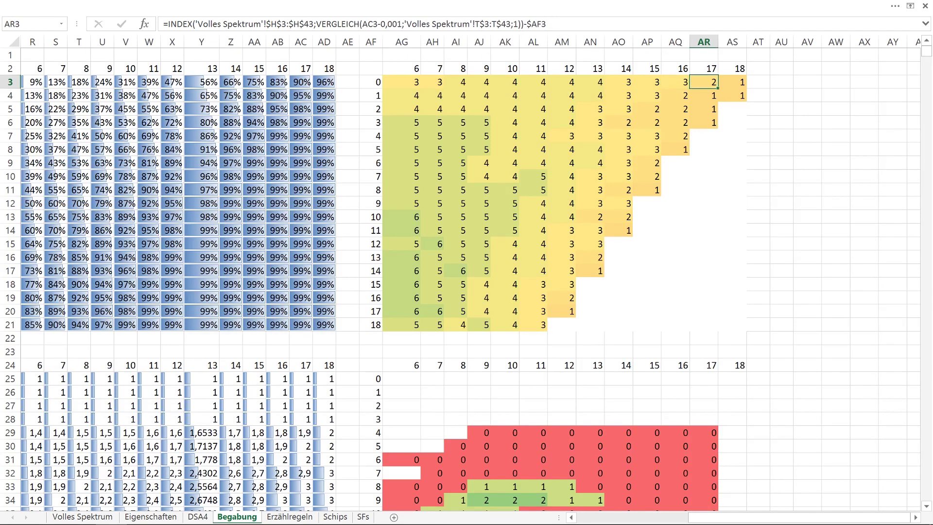
Step: Examine the attribute-18 column of the color-coded table from its header in AS2 down to AS4
{"action": "key", "text": "Left"}
{"action": "key", "text": "Right"}
{"action": "key", "text": "Right"}
{"action": "key", "text": "Up"}
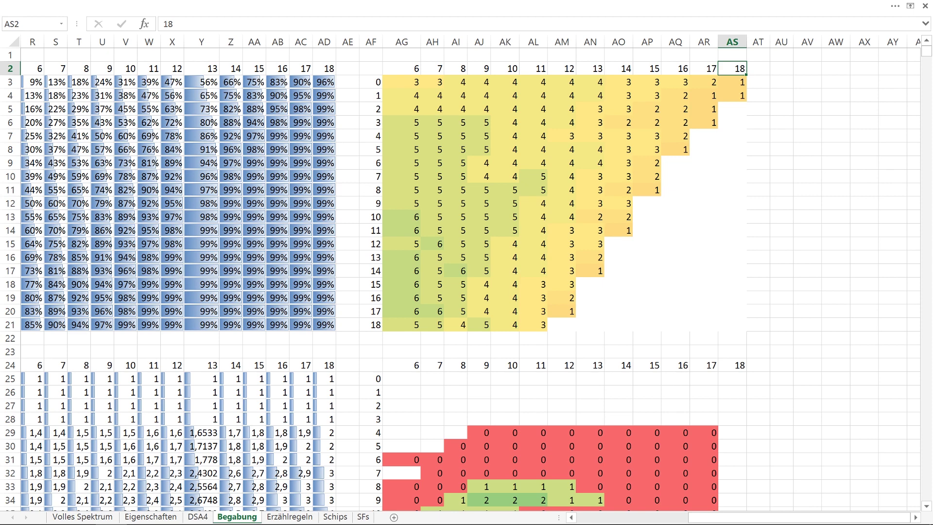
{"action": "key", "text": "Down"}
{"action": "key", "text": "Down"}
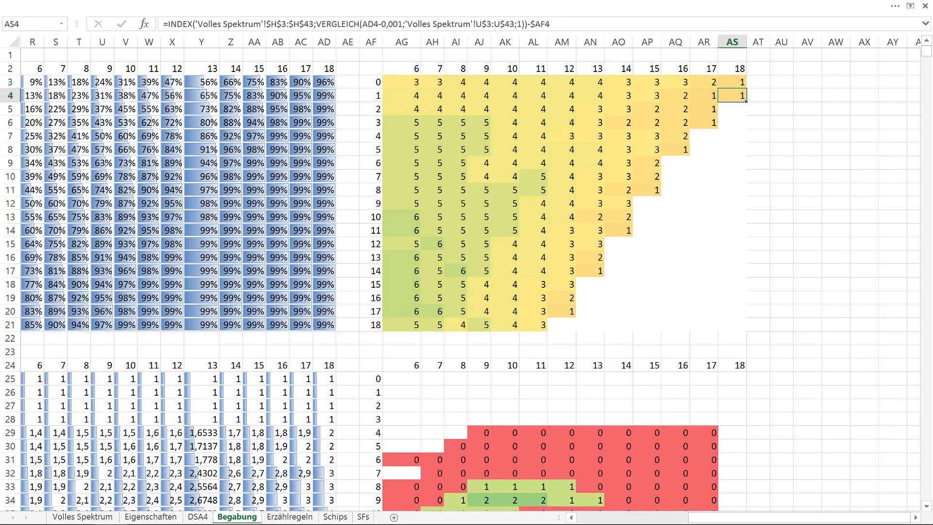
Step: Review the skill-value rows 1 and 2 of the color-coded table, ending at attribute 10 in AK3
{"action": "key", "text": "Left"}
{"action": "key", "text": "Left"}
{"action": "key", "text": "Left"}
{"action": "key", "text": "Left"}
{"action": "key", "text": "Left"}
{"action": "key", "text": "Left"}
{"action": "key", "text": "Left"}
{"action": "key", "text": "Left"}
{"action": "key", "text": "Left"}
{"action": "key", "text": "ctrl+Left"}
{"action": "key", "text": "Down"}
{"action": "key", "text": "Right"}
{"action": "key", "text": "Right"}
{"action": "key", "text": "Right"}
{"action": "key", "text": "Right"}
{"action": "key", "text": "Right"}
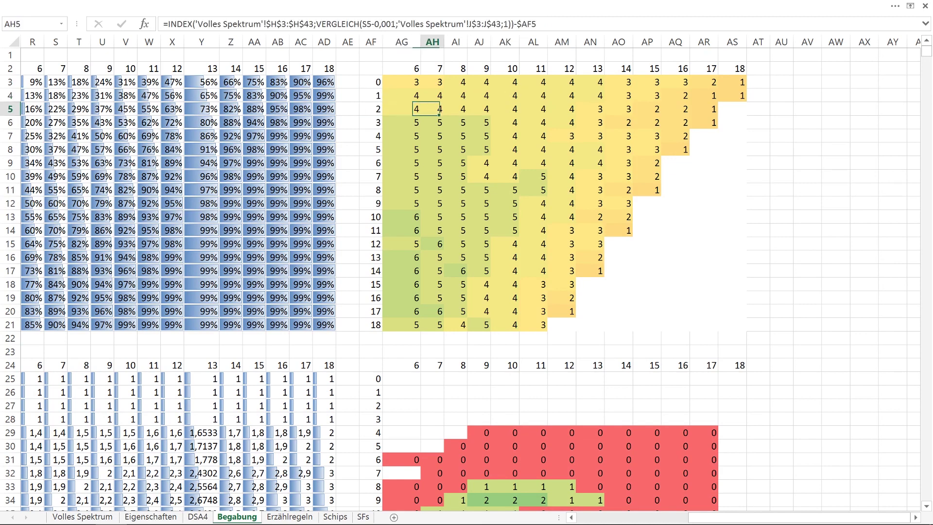
{"action": "key", "text": "Up"}
{"action": "key", "text": "Up"}
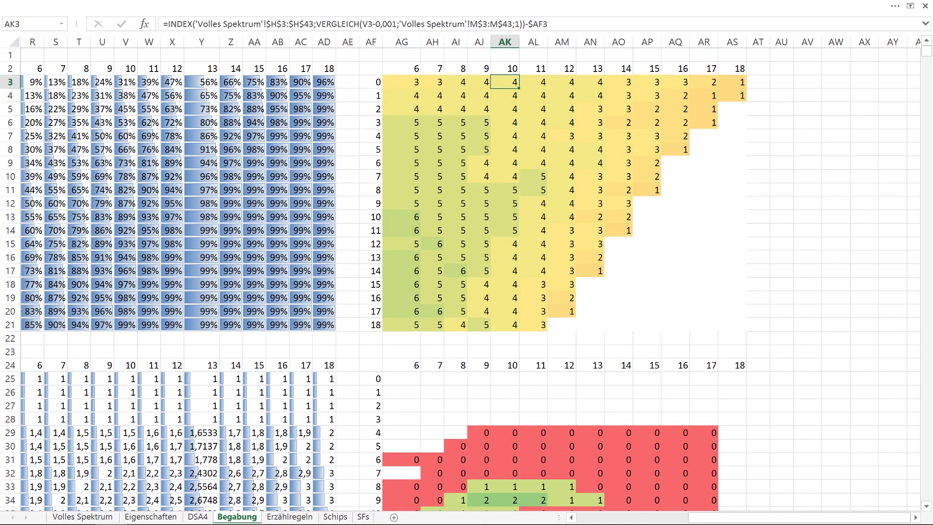
Step: Compare the attribute headers 10 to 13 of the color-coded table and settle on attribute 11 in AL2
{"action": "key", "text": "Up"}
{"action": "key", "text": "Right"}
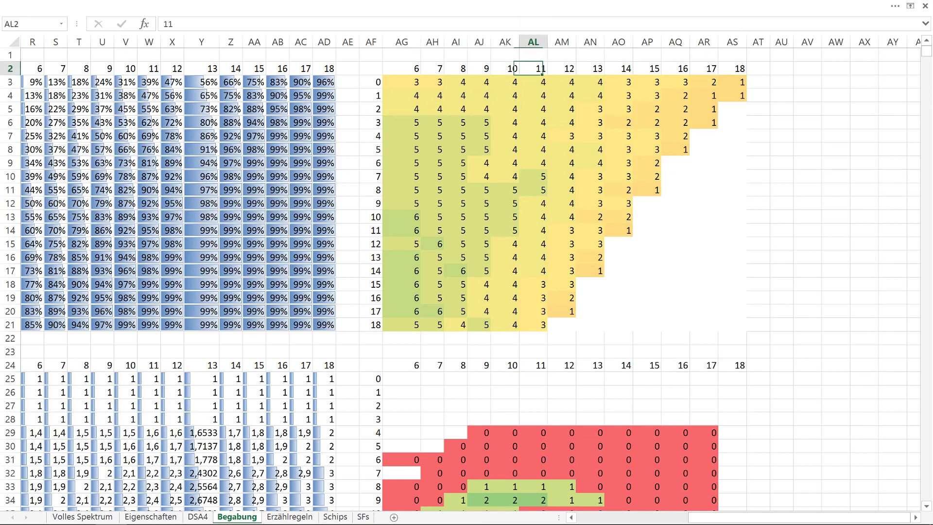
{"action": "key", "text": "Left"}
{"action": "key", "text": "Right"}
{"action": "key", "text": "Right"}
{"action": "key", "text": "Right"}
{"action": "key", "text": "Left"}
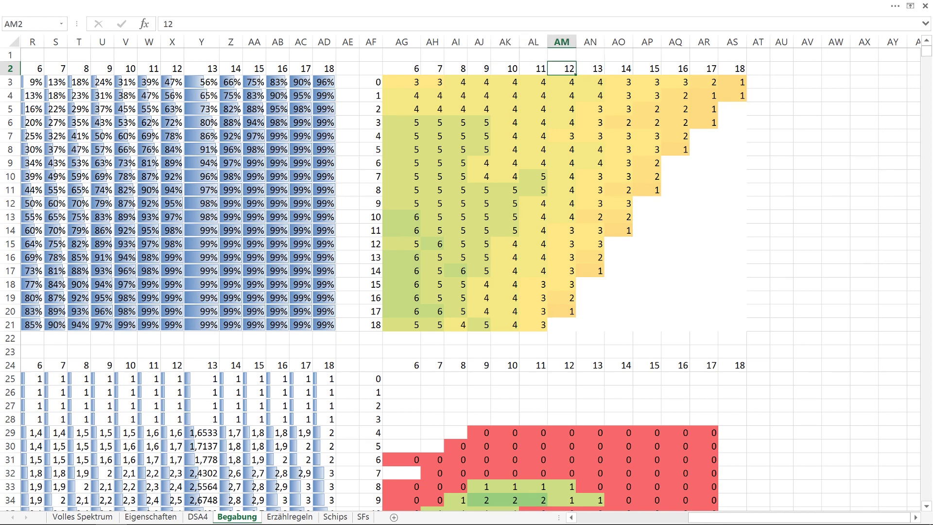
{"action": "key", "text": "Left"}
{"action": "key", "text": "Left"}
{"action": "key", "text": "Right"}
Step: Review the attribute-11 column of the color-coded table from AL3 down to AL14 and return to AL10
{"action": "key", "text": "Down"}
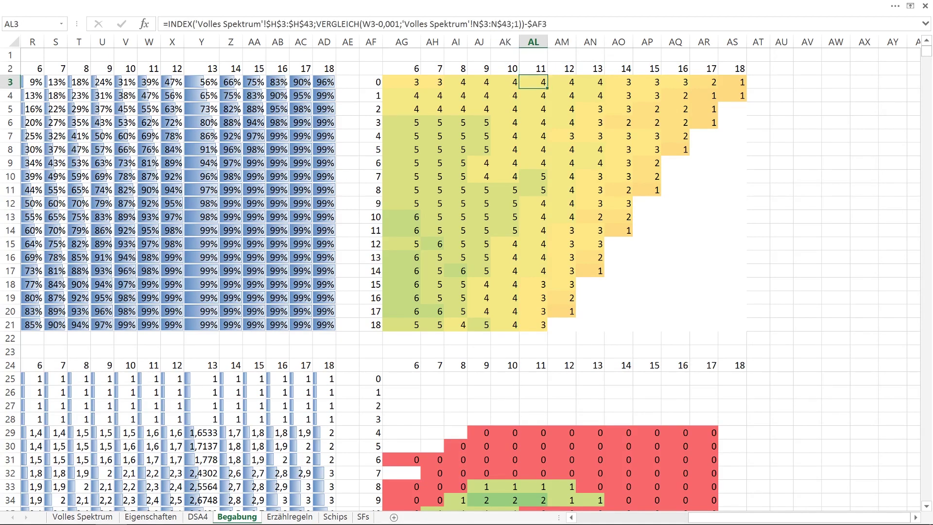
{"action": "key", "text": "Down"}
{"action": "key", "text": "Down"}
{"action": "key", "text": "Down"}
{"action": "key", "text": "Down"}
{"action": "key", "text": "Down"}
{"action": "key", "text": "Down"}
{"action": "key", "text": "Down"}
{"action": "key", "text": "Down"}
{"action": "key", "text": "Down"}
{"action": "key", "text": "Down"}
{"action": "key", "text": "Down"}
{"action": "key", "text": "Up"}
{"action": "key", "text": "Up"}
{"action": "key", "text": "Up"}
{"action": "key", "text": "Left"}
{"action": "key", "text": "Right"}
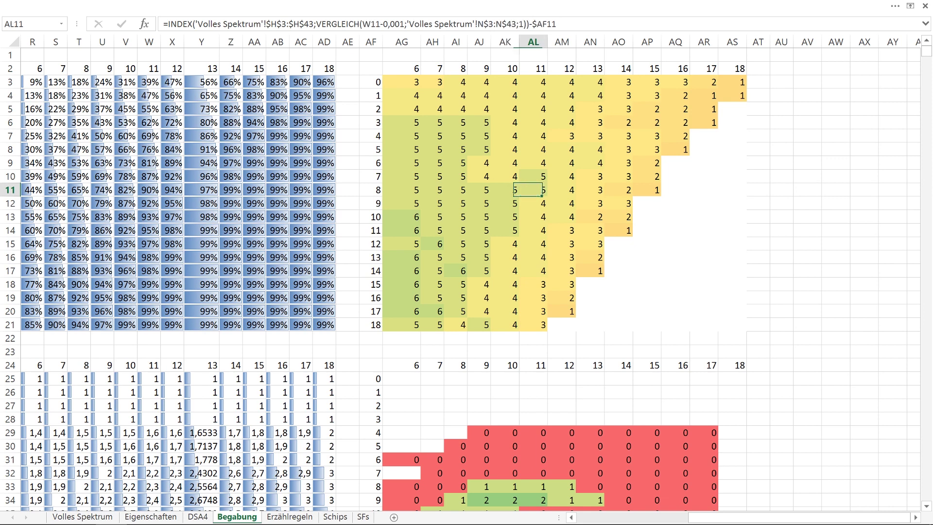
{"action": "key", "text": "Up"}
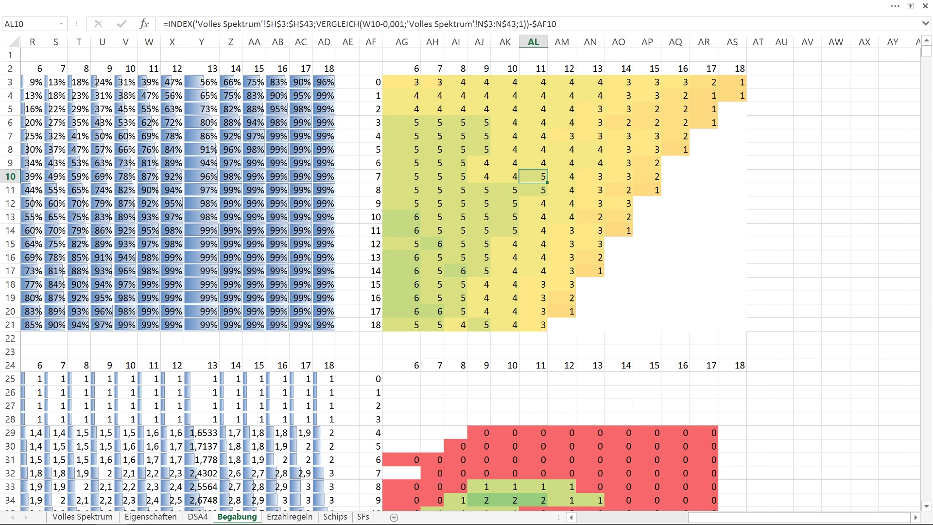
Step: Compare individual attribute-11 cells of the color-coded table between AL7 and AL14, finishing at skill value 11
{"action": "left_click", "coordinate": [533, 190]}
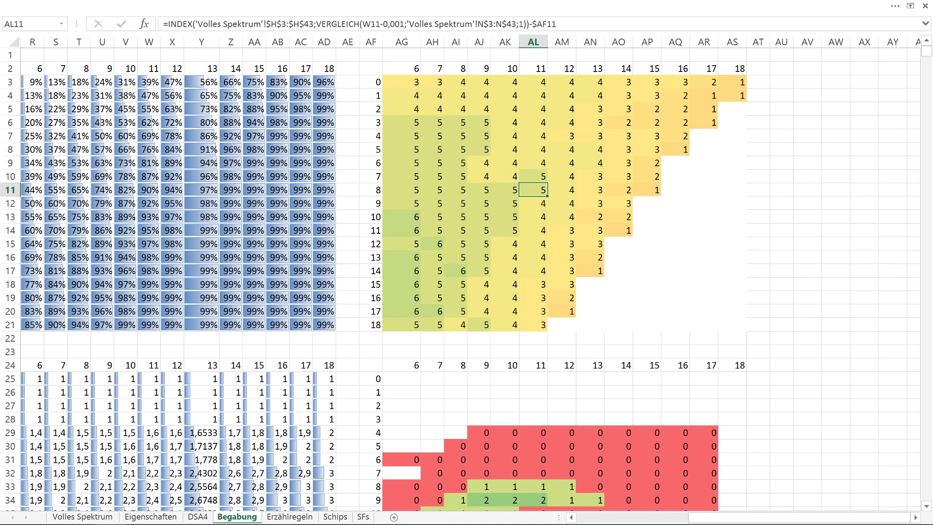
{"action": "left_click", "coordinate": [534, 177]}
{"action": "left_click", "coordinate": [534, 149]}
{"action": "left_click", "coordinate": [533, 136]}
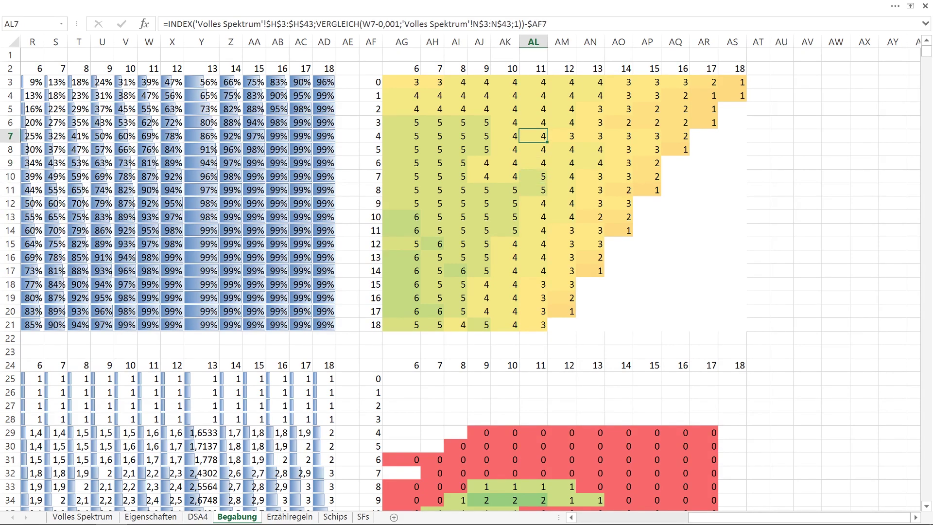
{"action": "left_click", "coordinate": [533, 203]}
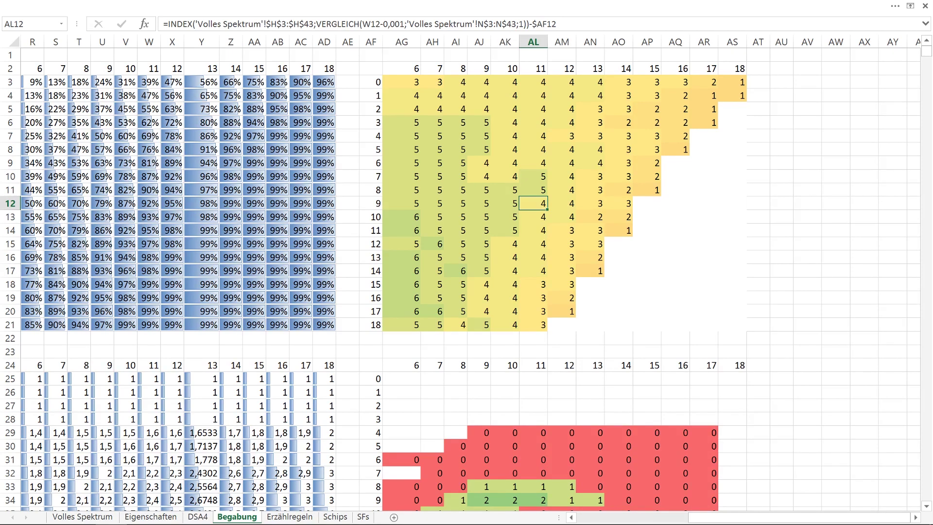
{"action": "left_click", "coordinate": [534, 217]}
{"action": "left_click", "coordinate": [534, 230]}
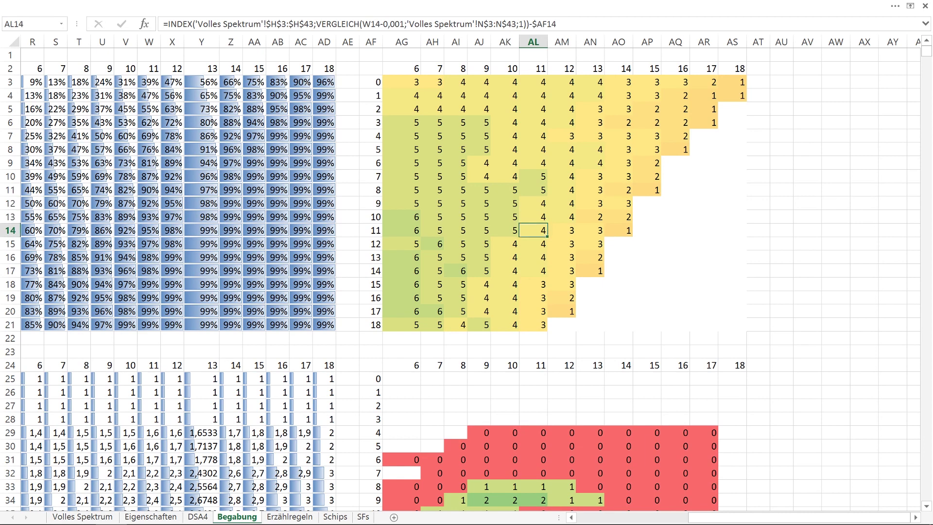
Step: Examine the skill-value-15 row of the blue success-rate table across the attribute columns, out to its row labels
{"action": "key", "text": "Down"}
{"action": "key", "text": "Down"}
{"action": "key", "text": "Down"}
{"action": "key", "text": "Down"}
{"action": "key", "text": "Left"}
{"action": "key", "text": "Left"}
{"action": "key", "text": "Left"}
{"action": "key", "text": "Left"}
{"action": "key", "text": "Left"}
{"action": "key", "text": "Left"}
{"action": "key", "text": "Left"}
{"action": "key", "text": "Left"}
{"action": "key", "text": "Left"}
{"action": "key", "text": "Left"}
{"action": "key", "text": "Left"}
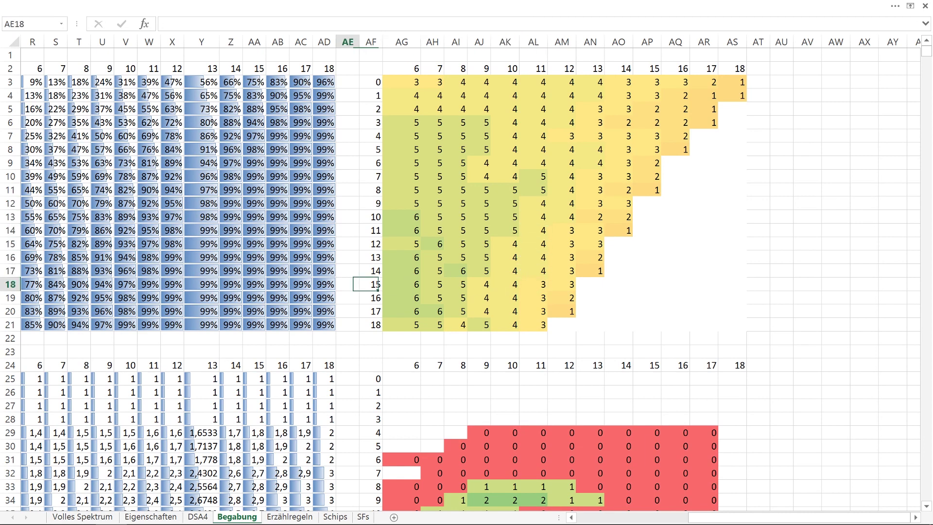
{"action": "key", "text": "Left"}
{"action": "key", "text": "Left"}
{"action": "key", "text": "Left"}
{"action": "key", "text": "Left"}
{"action": "key", "text": "Right"}
{"action": "key", "text": "Right"}
{"action": "key", "text": "Right"}
{"action": "key", "text": "Right"}
{"action": "key", "text": "Right"}
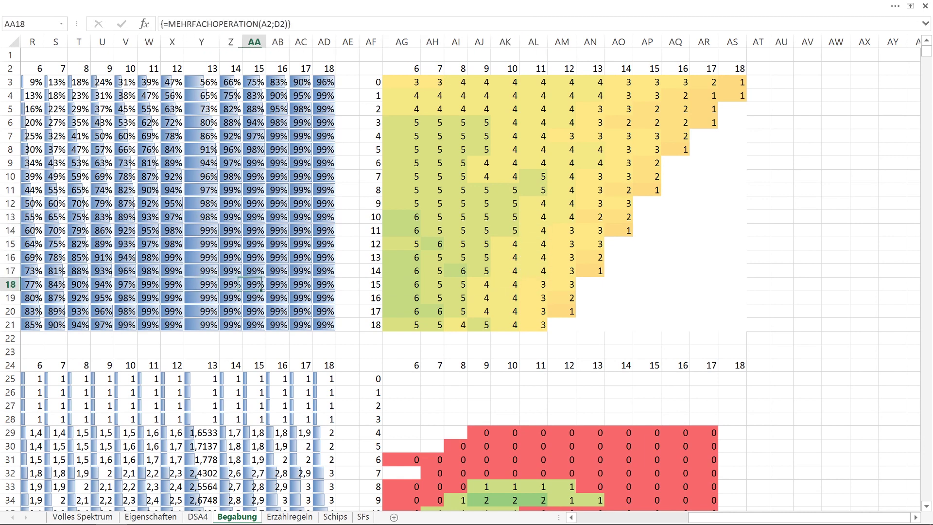
{"action": "key", "text": "Left"}
{"action": "key", "text": "Left"}
{"action": "key", "text": "Left"}
{"action": "key", "text": "Left"}
{"action": "key", "text": "Left"}
{"action": "key", "text": "Left"}
{"action": "key", "text": "Left"}
{"action": "key", "text": "Left"}
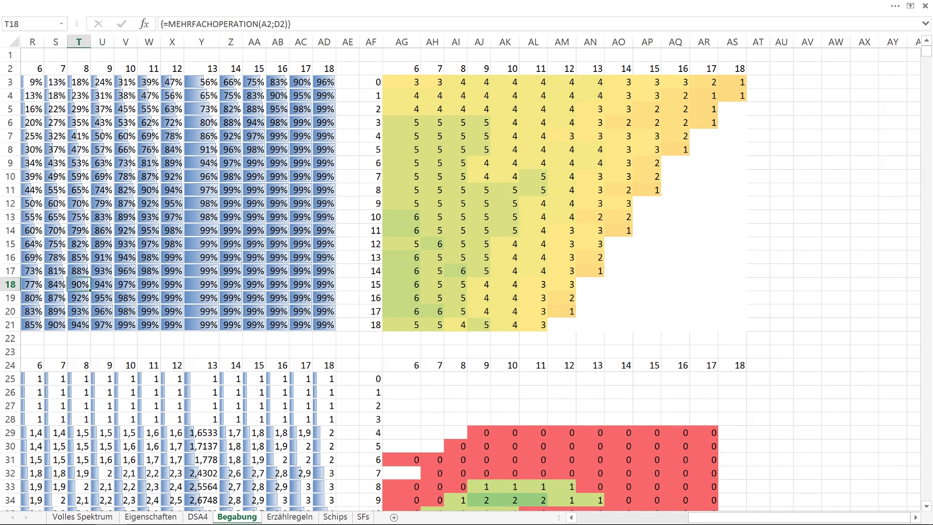
{"action": "key", "text": "Left"}
{"action": "key", "text": "Left"}
{"action": "key", "text": "Left"}
{"action": "key", "text": "Left"}
Step: Review the lower blue data-bar table down column R past row 42, and return to its first value in R25
{"action": "key", "text": "Down"}
{"action": "key", "text": "Down"}
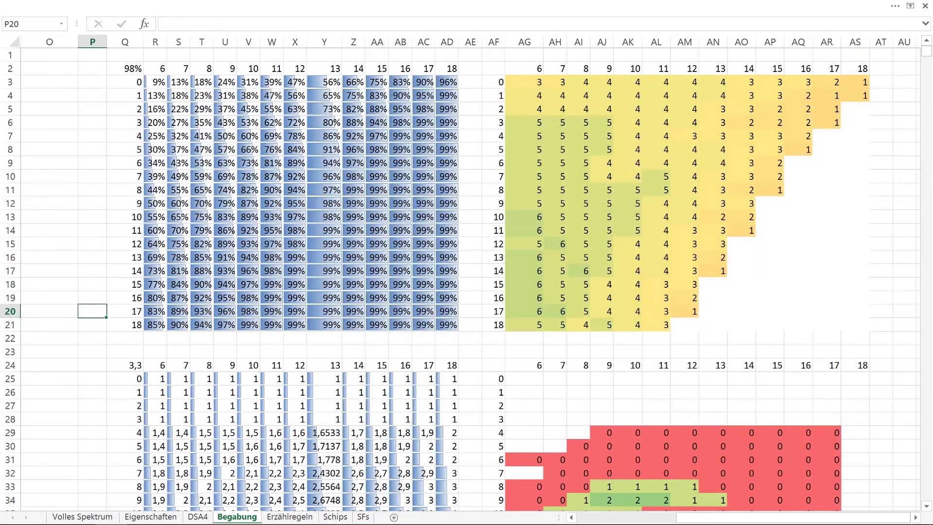
{"action": "key", "text": "Right"}
{"action": "key", "text": "Down"}
{"action": "key", "text": "Right"}
{"action": "key", "text": "Down"}
{"action": "key", "text": "Down"}
{"action": "key", "text": "Down"}
{"action": "key", "text": "Down"}
{"action": "key", "text": "Down"}
{"action": "key", "text": "Down"}
{"action": "key", "text": "Down"}
{"action": "key", "text": "Down"}
{"action": "key", "text": "Down"}
{"action": "key", "text": "Down"}
{"action": "key", "text": "Down"}
{"action": "key", "text": "Down"}
{"action": "key", "text": "Down"}
{"action": "key", "text": "Down"}
{"action": "key", "text": "Down"}
{"action": "key", "text": "Down"}
{"action": "key", "text": "Down"}
{"action": "key", "text": "Down"}
{"action": "key", "text": "Down"}
{"action": "key", "text": "Down"}
{"action": "key", "text": "Down"}
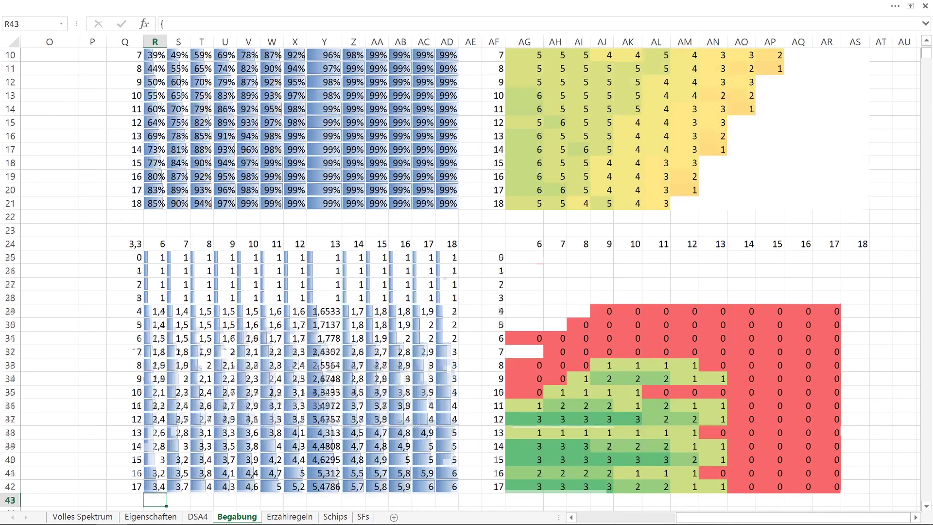
{"action": "key", "text": "Down"}
{"action": "key", "text": "Down"}
{"action": "key", "text": "Down"}
{"action": "key", "text": "Down"}
{"action": "key", "text": "Up"}
{"action": "key", "text": "Up"}
{"action": "key", "text": "Up"}
{"action": "key", "text": "Up"}
{"action": "key", "text": "Up"}
{"action": "key", "text": "Up"}
{"action": "key", "text": "Up"}
{"action": "key", "text": "Up"}
{"action": "key", "text": "Up"}
{"action": "key", "text": "Up"}
{"action": "key", "text": "Up"}
{"action": "key", "text": "Up"}
{"action": "key", "text": "Up"}
{"action": "key", "text": "Up"}
{"action": "key", "text": "Up"}
{"action": "key", "text": "Up"}
{"action": "key", "text": "Up"}
{"action": "key", "text": "Up"}
{"action": "key", "text": "Up"}
{"action": "key", "text": "Up"}
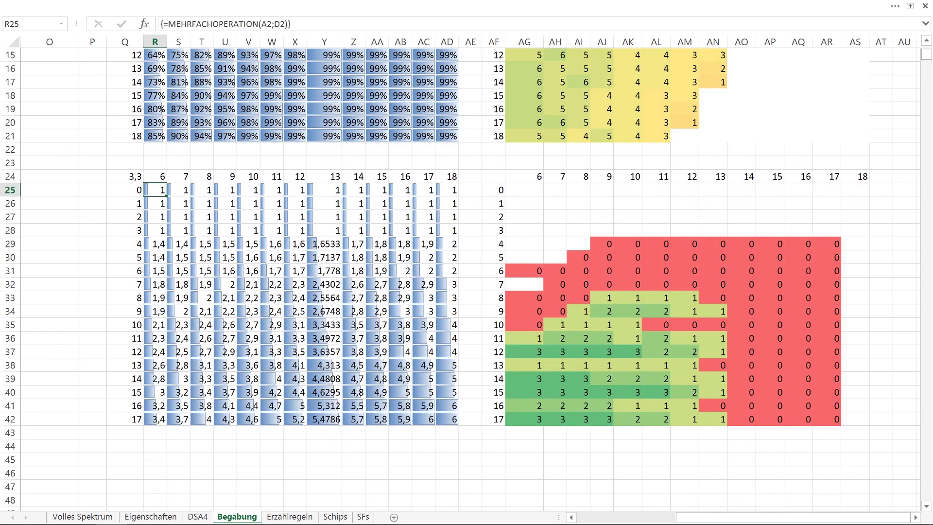
Step: Highlight R25:AD28 in the lower data-bar table to examine skill values 0 to 3 across all attributes
{"action": "key", "text": "Left"}
{"action": "key", "text": "shift+Down"}
{"action": "key", "text": "shift+Down"}
{"action": "key", "text": "shift+Down"}
{"action": "key", "text": "Right"}
{"action": "key", "text": "shift+Down"}
{"action": "key", "text": "shift+Down"}
{"action": "key", "text": "shift+Down"}
{"action": "key", "text": "ctrl+shift+Right"}
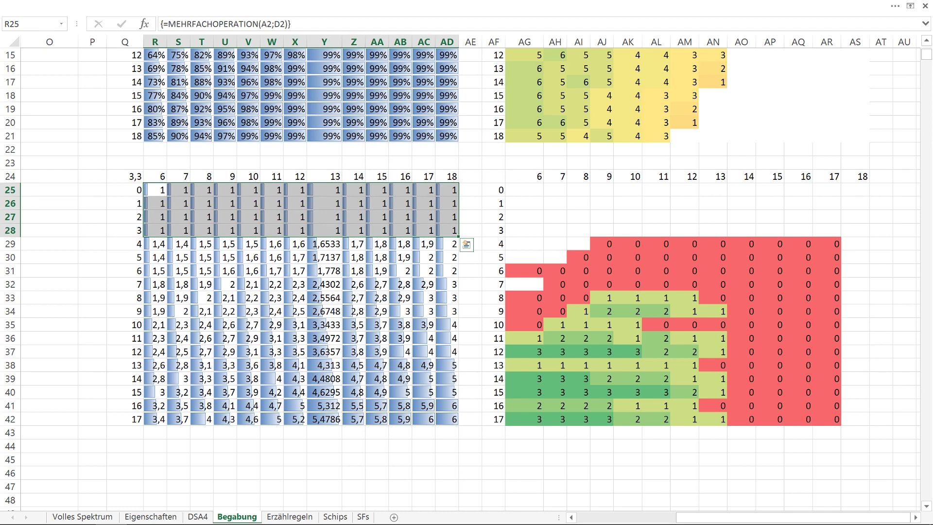
Step: Highlight the skill-value-4 row of the lower data-bar table, R29:AD29, across all attributes
{"action": "key", "text": "Down"}
{"action": "key", "text": "Down"}
{"action": "key", "text": "Down"}
{"action": "key", "text": "Down"}
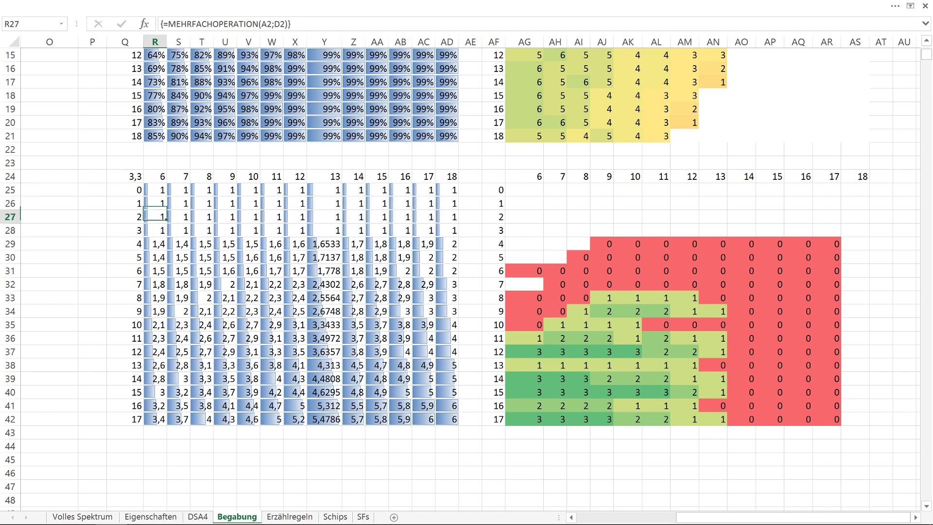
{"action": "key", "text": "ctrl+shift+Right"}
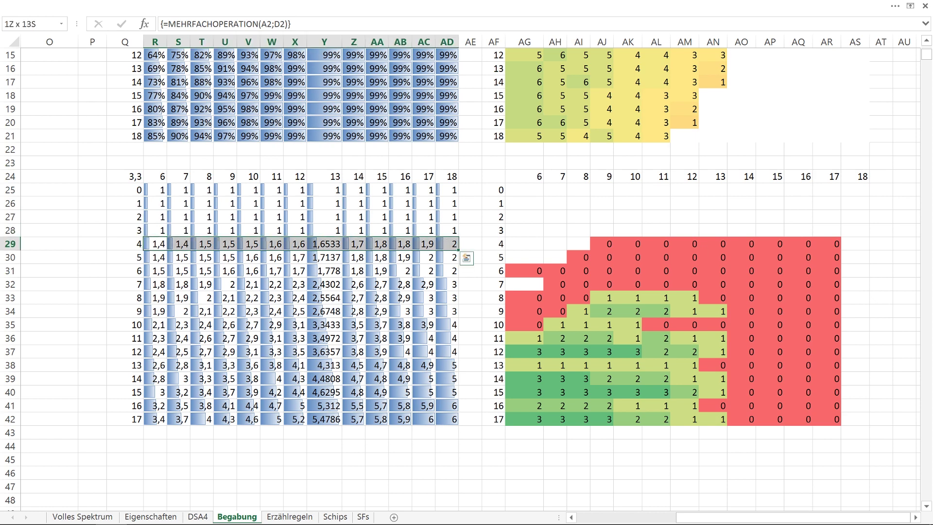
Step: Follow the skill-value-4 row across the blue data-bar table to its label AF29 beside the red-green difference table
{"action": "key", "text": "ctrl+shift+Down"}
{"action": "key", "text": "Right"}
{"action": "key", "text": "Right"}
{"action": "key", "text": "Right"}
{"action": "key", "text": "Right"}
{"action": "key", "text": "Right"}
{"action": "key", "text": "Right"}
{"action": "key", "text": "Right"}
{"action": "key", "text": "Right"}
{"action": "key", "text": "Right"}
{"action": "key", "text": "Right"}
{"action": "key", "text": "Right"}
{"action": "key", "text": "Right"}
{"action": "key", "text": "Right"}
{"action": "key", "text": "Right"}
{"action": "key", "text": "Right"}
{"action": "key", "text": "Right"}
{"action": "key", "text": "Right"}
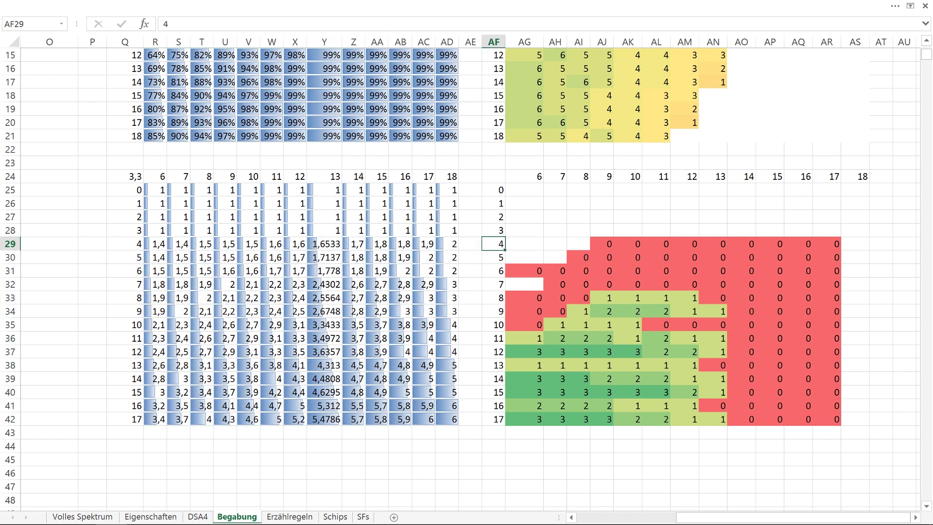
Step: Examine the red-green table from skill value 4 down to skill value 12 at attribute 8, cell AI37
{"action": "key", "text": "Down"}
{"action": "key", "text": "Down"}
{"action": "key", "text": "Down"}
{"action": "key", "text": "Down"}
{"action": "key", "text": "Down"}
{"action": "key", "text": "Down"}
{"action": "key", "text": "Down"}
{"action": "key", "text": "Down"}
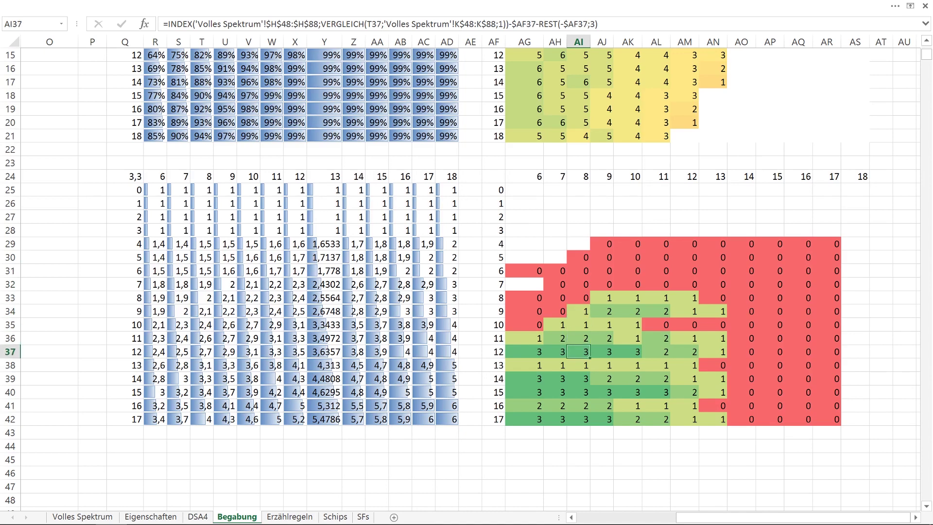
Step: Compare the red-green table's cells for skill values 10 to 12 at attributes 6 to 8
{"action": "key", "text": "Left"}
{"action": "key", "text": "Up"}
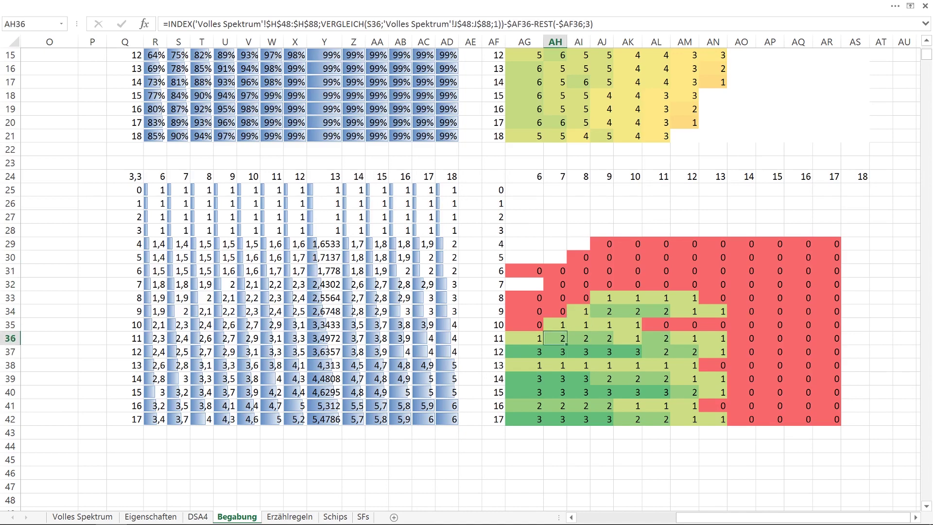
{"action": "key", "text": "Left"}
{"action": "key", "text": "Up"}
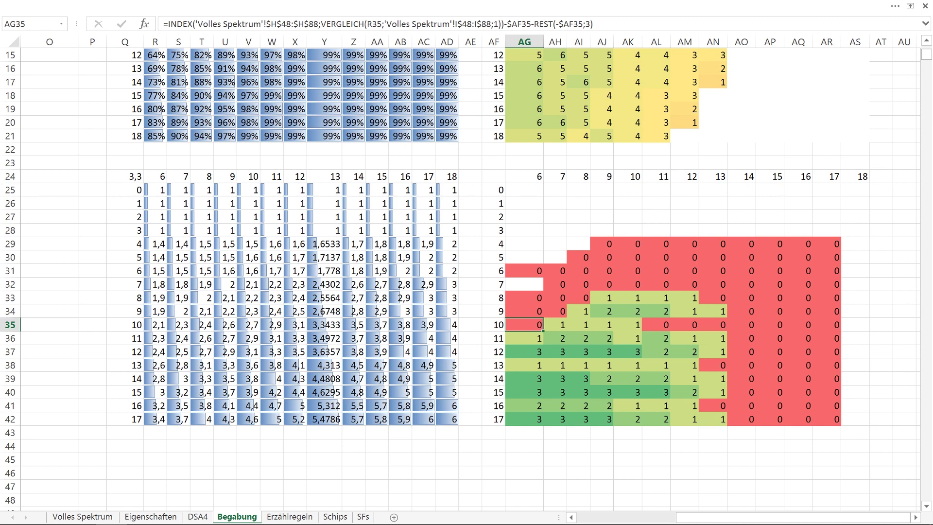
{"action": "key", "text": "Right"}
{"action": "key", "text": "Right"}
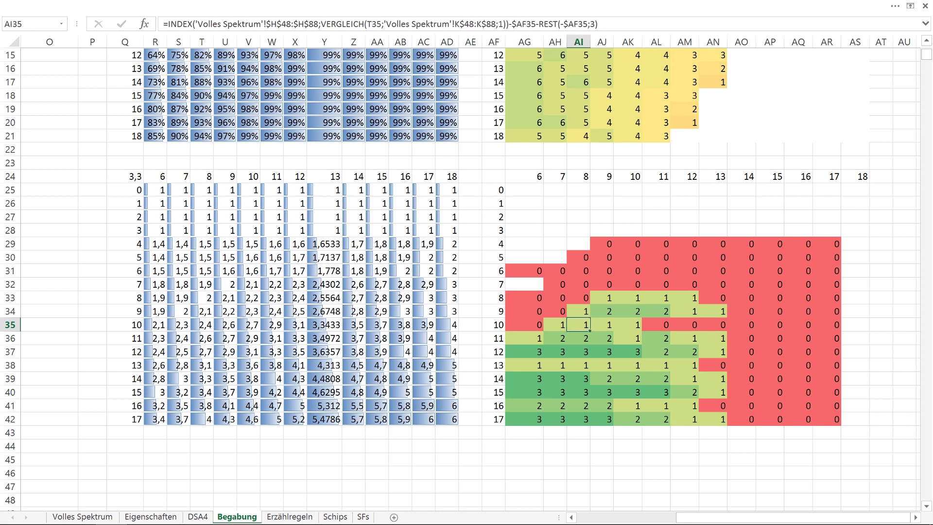
{"action": "key", "text": "Down"}
{"action": "key", "text": "Down"}
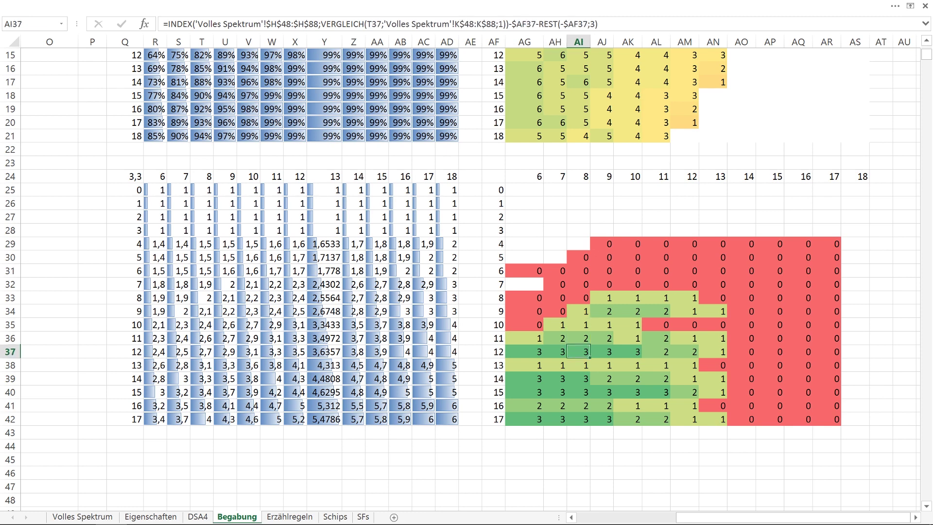
Step: Examine skill values 9 and 11 around attributes 8 and 9, ending at attribute 6 in AG36
{"action": "key", "text": "Up"}
{"action": "key", "text": "Up"}
{"action": "key", "text": "Up"}
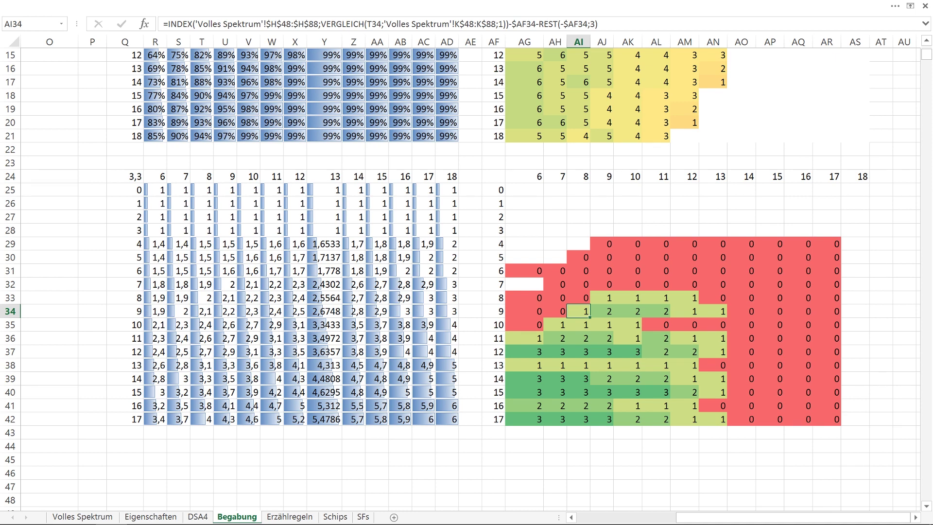
{"action": "key", "text": "Right"}
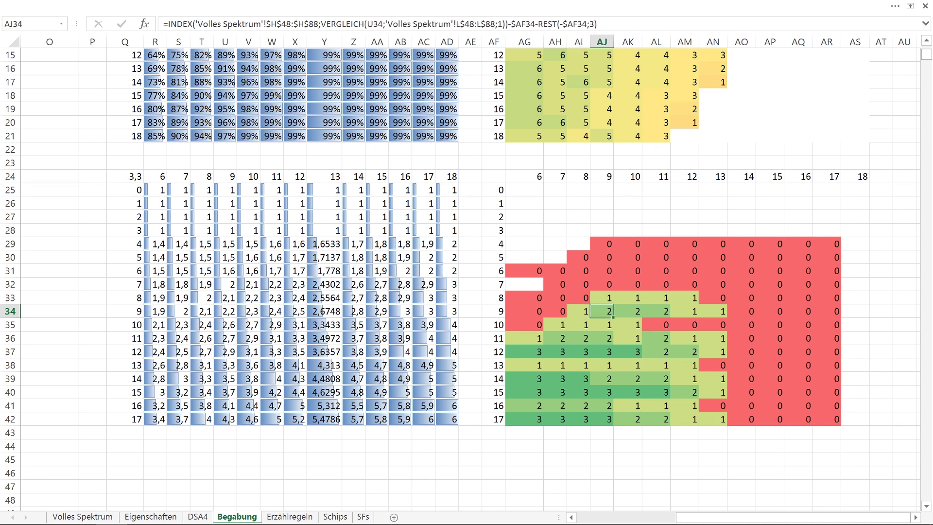
{"action": "key", "text": "Down"}
{"action": "key", "text": "Down"}
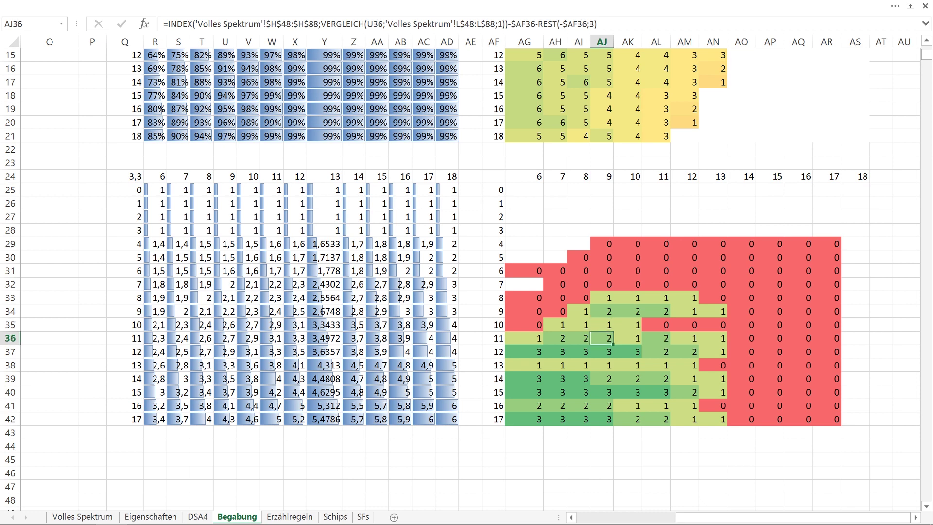
{"action": "key", "text": "Left"}
{"action": "key", "text": "Left"}
{"action": "key", "text": "Left"}
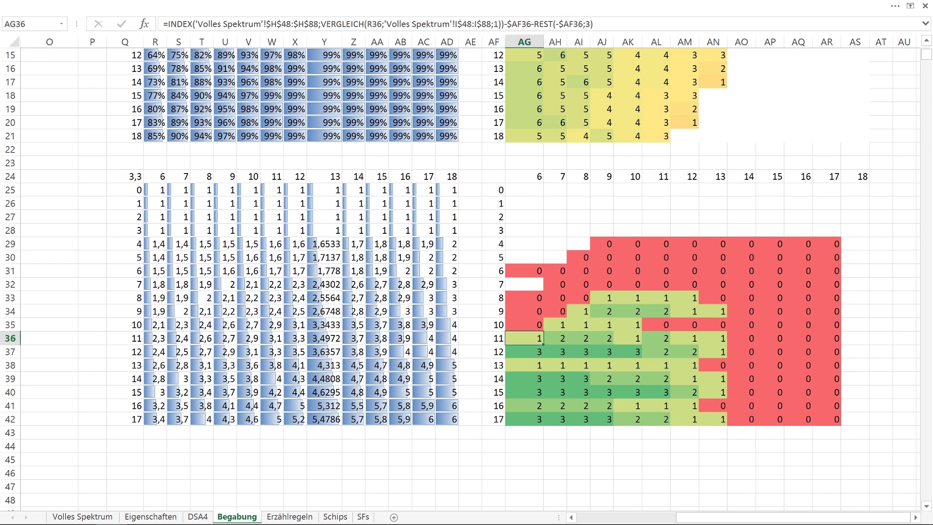
Step: Check the skill-value-15 row at attribute 8, AI40, and return to the skill-value-12 row in AI37
{"action": "key", "text": "Down"}
{"action": "key", "text": "Down"}
{"action": "key", "text": "Down"}
{"action": "key", "text": "Right"}
{"action": "key", "text": "Right"}
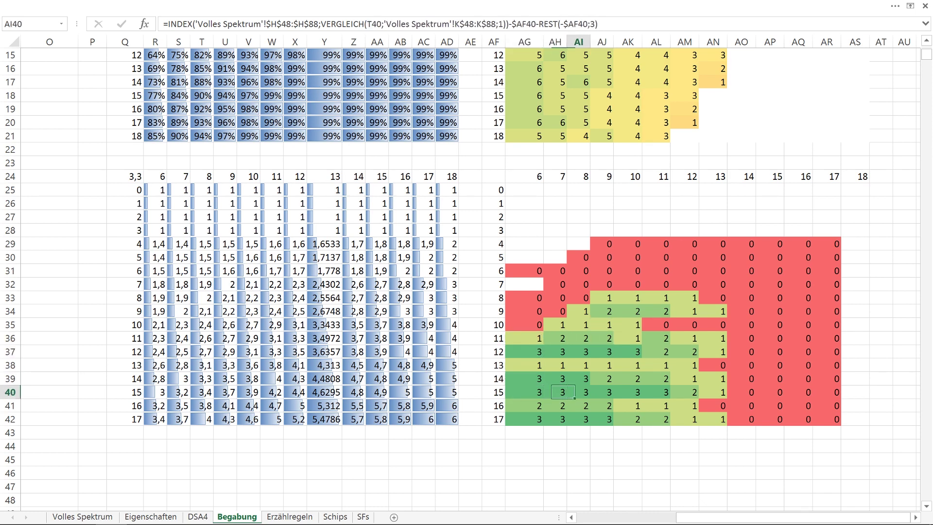
{"action": "key", "text": "Up"}
{"action": "key", "text": "Up"}
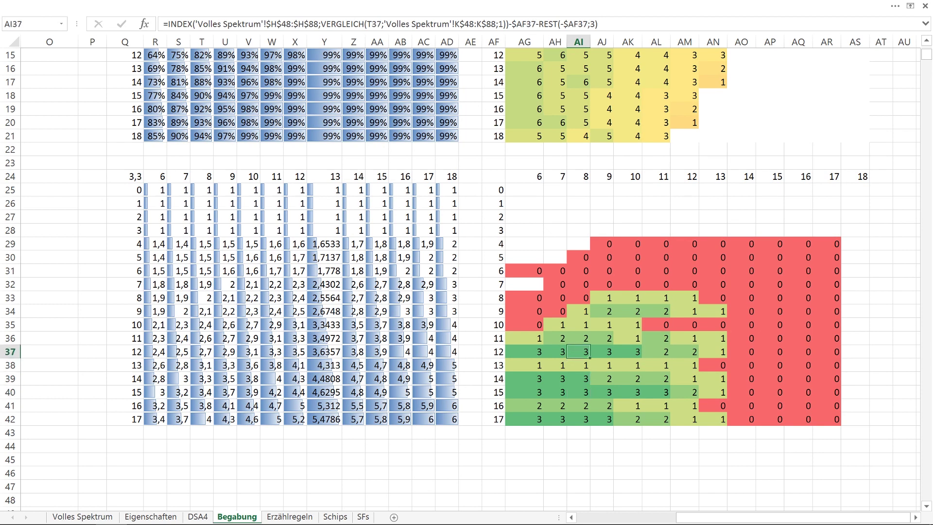
Step: Examine the skill-value-12 row of the red-green table across its low attributes, ending at AG37
{"action": "key", "text": "Right"}
{"action": "key", "text": "Right"}
{"action": "key", "text": "Left"}
{"action": "key", "text": "Left"}
{"action": "key", "text": "Left"}
{"action": "key", "text": "Left"}
{"action": "key", "text": "Left"}
{"action": "key", "text": "Right"}
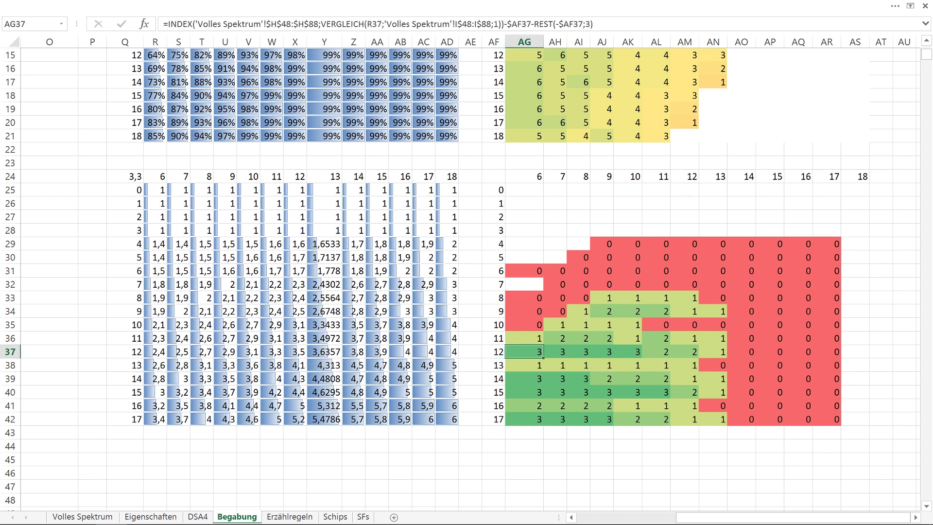
Step: Trace the attribute-6 column of the red-green table from AG37 up to its header AG24
{"action": "key", "text": "Up"}
{"action": "key", "text": "Up"}
{"action": "key", "text": "Up"}
{"action": "key", "text": "Up"}
{"action": "key", "text": "Up"}
{"action": "key", "text": "Up"}
{"action": "key", "text": "Up"}
{"action": "key", "text": "Up"}
{"action": "key", "text": "Up"}
{"action": "key", "text": "Up"}
{"action": "key", "text": "Up"}
{"action": "key", "text": "Up"}
{"action": "key", "text": "Up"}
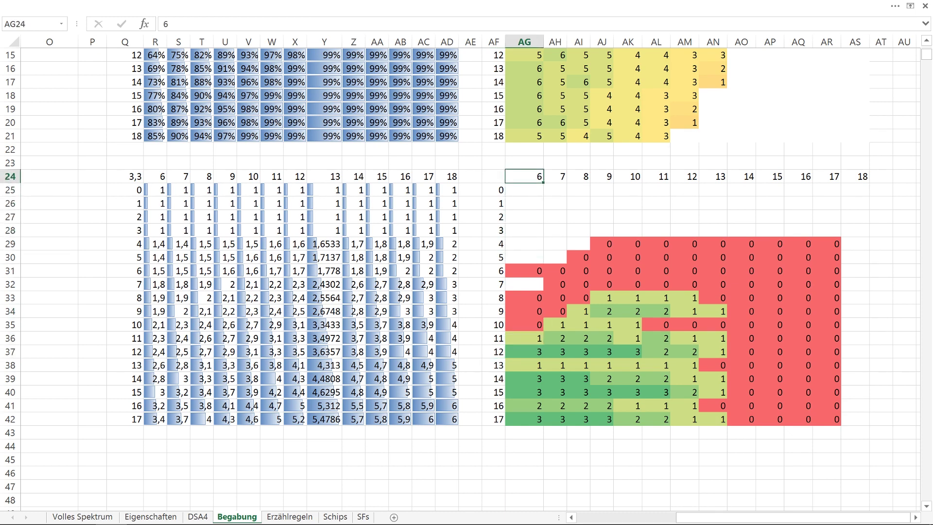
Step: Go through the red-green table's attribute headers in row 24 from 6 to 13
{"action": "key", "text": "Right"}
{"action": "key", "text": "Right"}
{"action": "key", "text": "Right"}
{"action": "key", "text": "Right"}
{"action": "key", "text": "Right"}
{"action": "key", "text": "Right"}
{"action": "key", "text": "Right"}
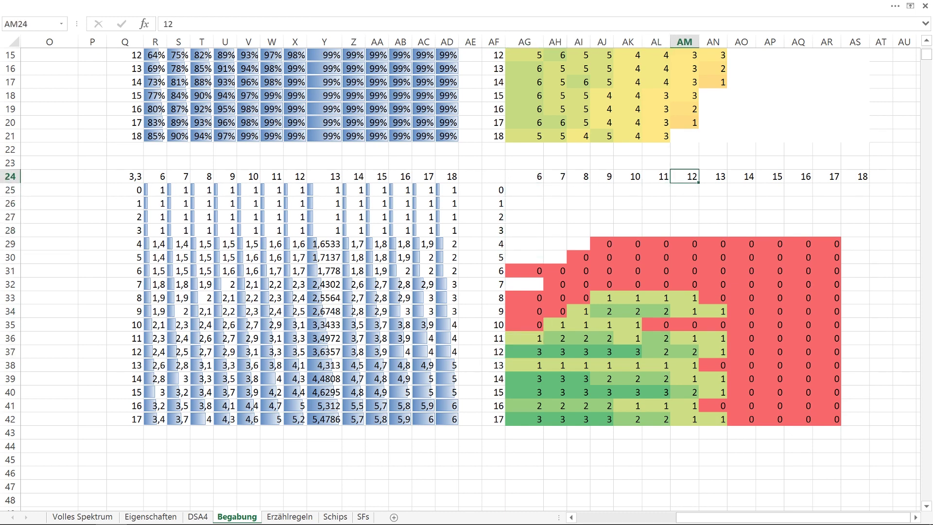
{"action": "key", "text": "Right"}
{"action": "key", "text": "Left"}
Step: Review the attribute-13 column of the red-green table, AN25 to AN42, down and back up
{"action": "key", "text": "Down"}
{"action": "key", "text": "Down"}
{"action": "key", "text": "Down"}
{"action": "key", "text": "Down"}
{"action": "key", "text": "Down"}
{"action": "key", "text": "Down"}
{"action": "key", "text": "Down"}
{"action": "key", "text": "Down"}
{"action": "key", "text": "Down"}
{"action": "key", "text": "Down"}
{"action": "key", "text": "Down"}
{"action": "key", "text": "Down"}
{"action": "key", "text": "Down"}
{"action": "key", "text": "Down"}
{"action": "key", "text": "Down"}
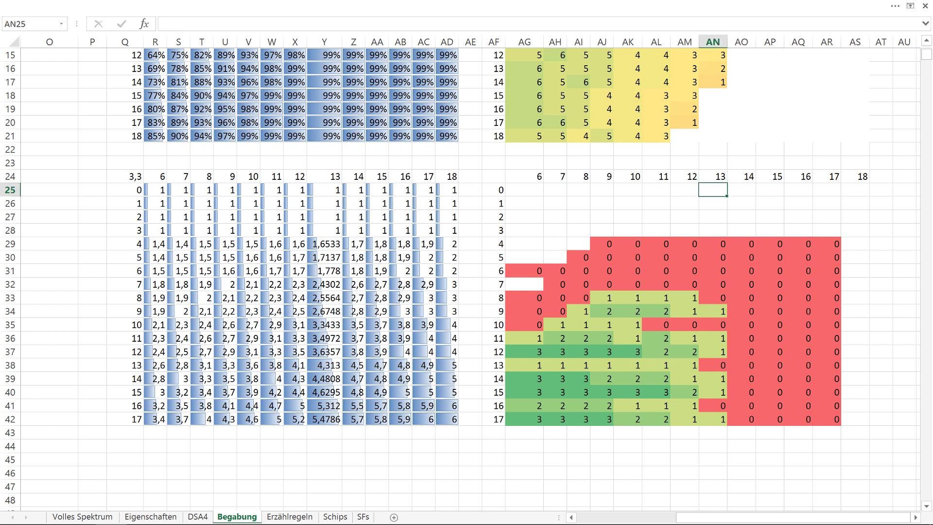
{"action": "key", "text": "Down"}
{"action": "key", "text": "Down"}
{"action": "key", "text": "Down"}
{"action": "key", "text": "Up"}
{"action": "key", "text": "Up"}
{"action": "key", "text": "Up"}
{"action": "key", "text": "Up"}
{"action": "key", "text": "Up"}
{"action": "key", "text": "Up"}
{"action": "key", "text": "Up"}
{"action": "key", "text": "Up"}
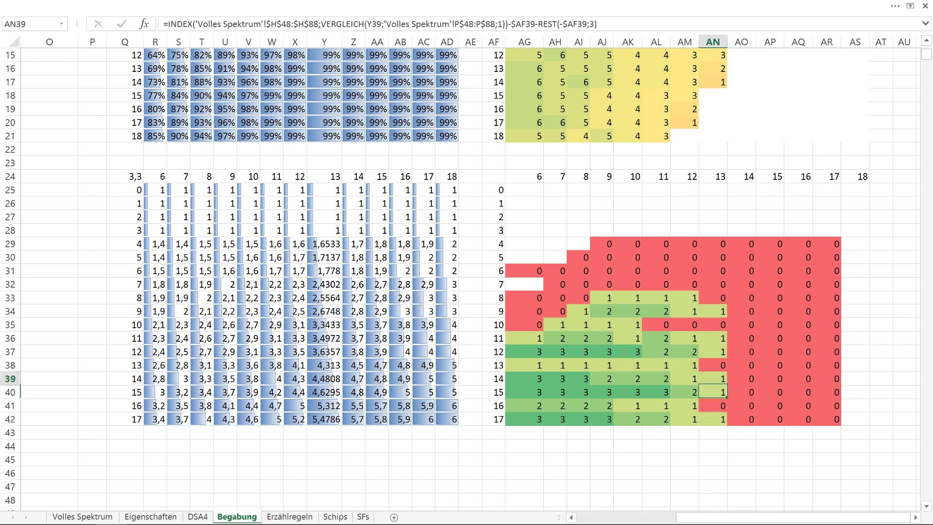
Step: Examine attribute 14 from skill value 9 in AO34 to skill value 12, and return to AN37
{"action": "key", "text": "Right"}
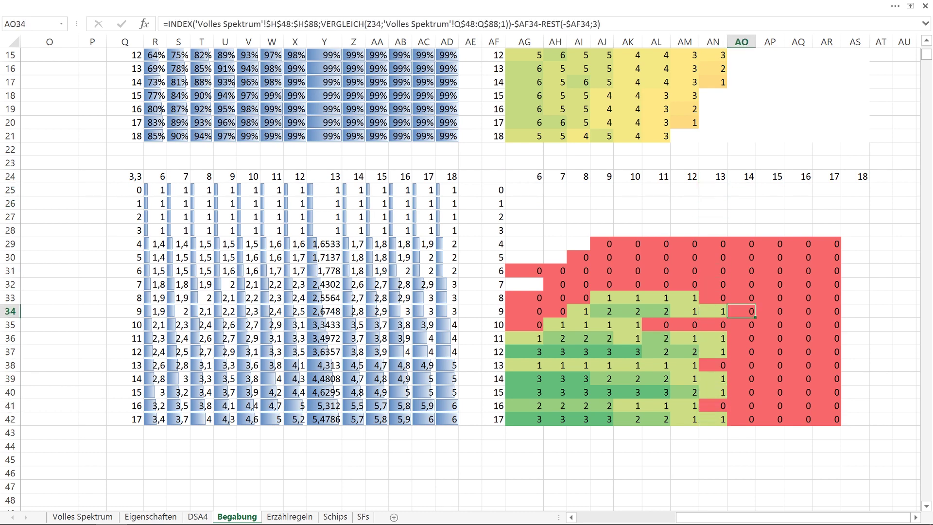
{"action": "key", "text": "Down"}
{"action": "key", "text": "Down"}
{"action": "key", "text": "Down"}
{"action": "key", "text": "Left"}
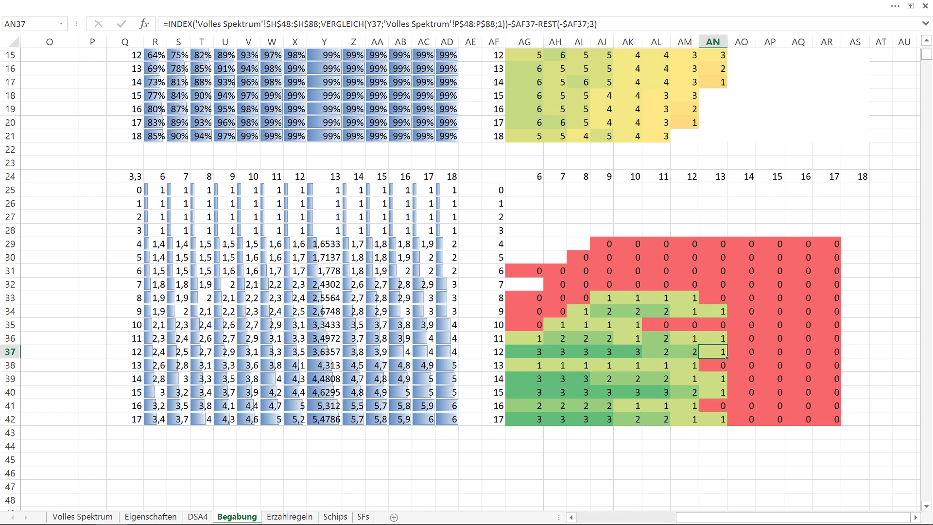
Step: Follow the skill-value-12 row back to attribute 10 in AK37 and review the attribute-10 column down and up
{"action": "key", "text": "Left"}
{"action": "key", "text": "Left"}
{"action": "key", "text": "Left"}
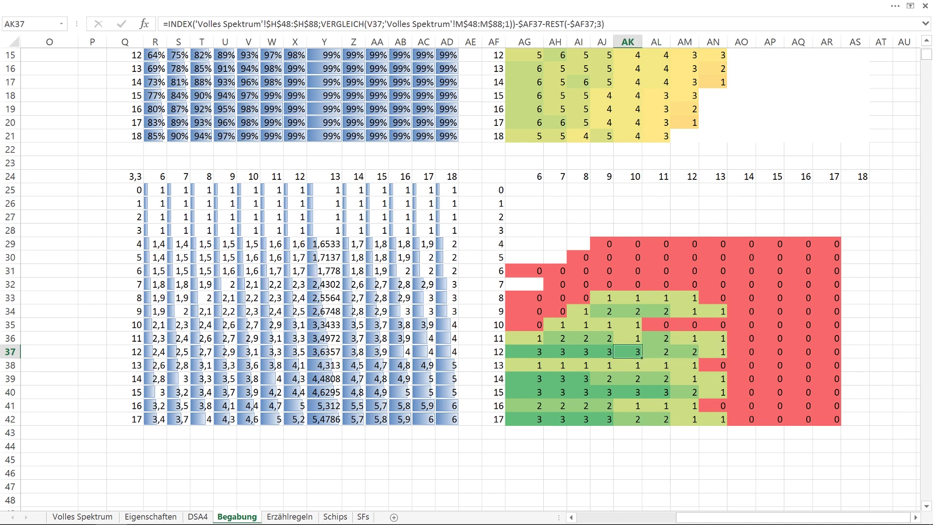
{"action": "key", "text": "Down"}
{"action": "key", "text": "Down"}
{"action": "key", "text": "Down"}
{"action": "key", "text": "Down"}
{"action": "key", "text": "Down"}
{"action": "key", "text": "Up"}
{"action": "key", "text": "Up"}
{"action": "key", "text": "Up"}
{"action": "key", "text": "Up"}
{"action": "key", "text": "Up"}
{"action": "key", "text": "Up"}
{"action": "key", "text": "Up"}
{"action": "key", "text": "Up"}
{"action": "key", "text": "Up"}
{"action": "key", "text": "Up"}
{"action": "key", "text": "Up"}
{"action": "key", "text": "Up"}
{"action": "key", "text": "Up"}
{"action": "key", "text": "Up"}
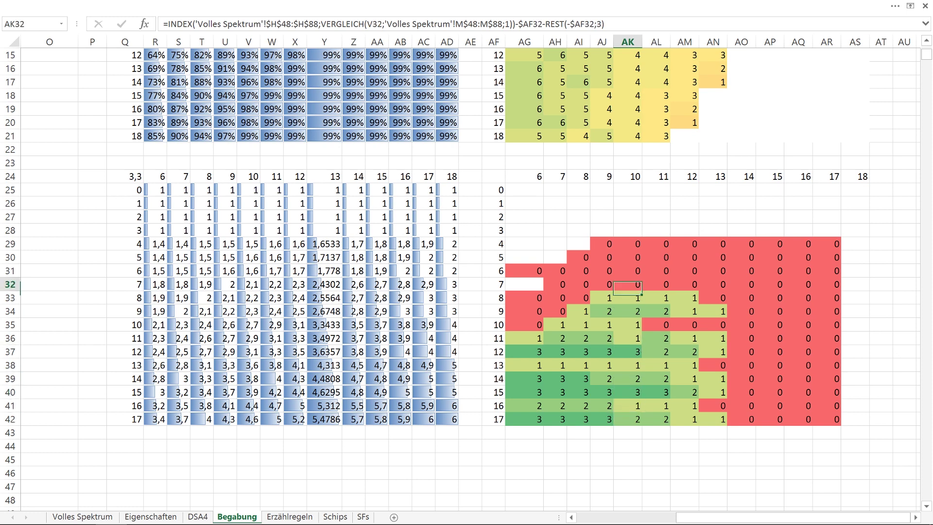
Step: Examine the upper red-green table cells from attribute 11 to attribute 13, ending at skill value 7 in AN32
{"action": "key", "text": "Right"}
{"action": "key", "text": "Down"}
{"action": "key", "text": "Down"}
{"action": "key", "text": "Down"}
{"action": "key", "text": "Down"}
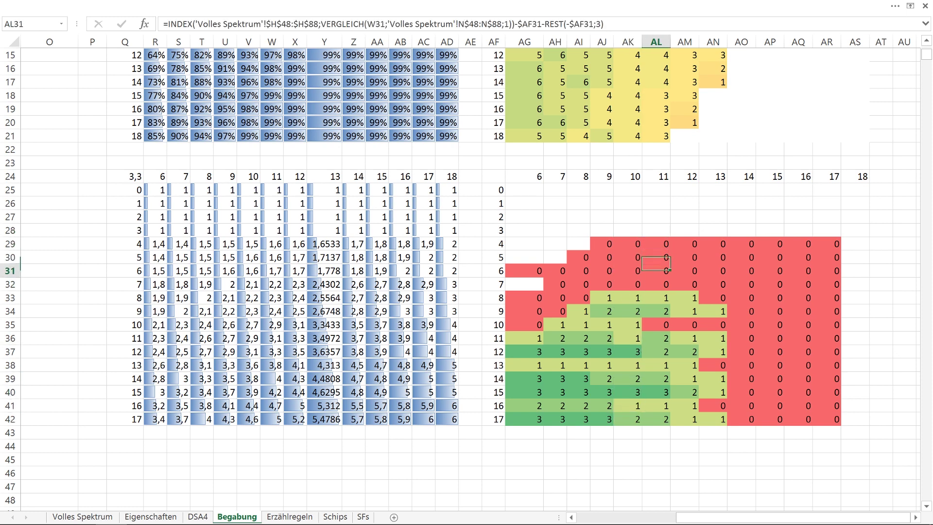
{"action": "key", "text": "Right"}
{"action": "key", "text": "Right"}
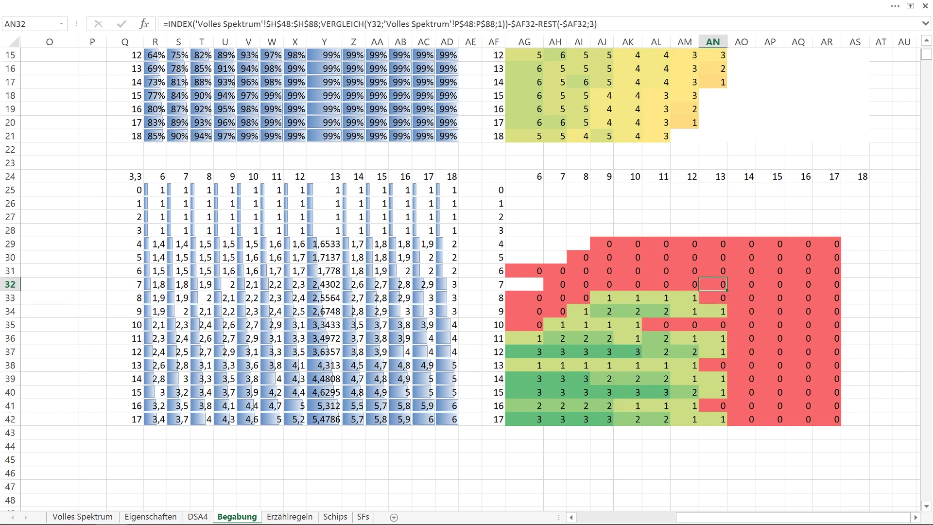
Step: Follow the attribute-13 column from AN32 in the red-green table up to skill value 0 in AN3 of the yellow-green table
{"action": "key", "text": "Up"}
{"action": "key", "text": "Up"}
{"action": "key", "text": "Up"}
{"action": "key", "text": "Up"}
{"action": "key", "text": "Up"}
{"action": "key", "text": "Up"}
{"action": "key", "text": "Up"}
{"action": "key", "text": "Up"}
{"action": "key", "text": "Up"}
{"action": "key", "text": "Up"}
{"action": "key", "text": "Up"}
{"action": "key", "text": "Up"}
{"action": "key", "text": "Up"}
{"action": "key", "text": "Up"}
{"action": "key", "text": "Up"}
{"action": "key", "text": "Up"}
{"action": "key", "text": "Up"}
{"action": "key", "text": "Up"}
{"action": "key", "text": "Up"}
{"action": "key", "text": "Up"}
{"action": "key", "text": "Up"}
{"action": "key", "text": "Up"}
{"action": "key", "text": "Up"}
{"action": "key", "text": "Up"}
{"action": "key", "text": "Up"}
{"action": "key", "text": "Up"}
{"action": "key", "text": "Up"}
{"action": "key", "text": "Up"}
{"action": "key", "text": "Up"}
{"action": "key", "text": "Up"}
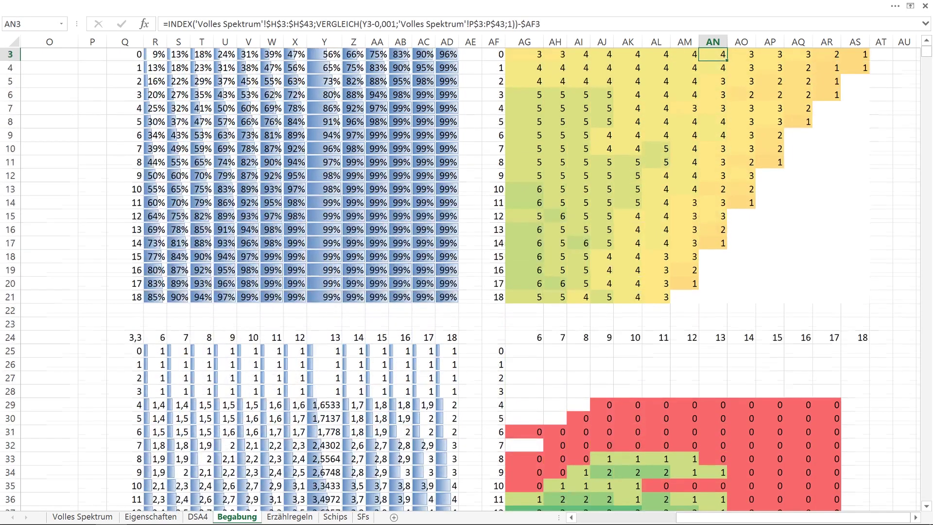
Step: Review the attribute-12 column downward through the yellow-green and red-green tables, as far as AM44
{"action": "key", "text": "Left"}
{"action": "key", "text": "Down"}
{"action": "key", "text": "Down"}
{"action": "key", "text": "Down"}
{"action": "key", "text": "Down"}
{"action": "key", "text": "Down"}
{"action": "key", "text": "Down"}
{"action": "key", "text": "Down"}
{"action": "key", "text": "Down"}
{"action": "key", "text": "Down"}
{"action": "key", "text": "Down"}
{"action": "key", "text": "Down"}
{"action": "key", "text": "Down"}
{"action": "key", "text": "Down"}
{"action": "key", "text": "Down"}
{"action": "key", "text": "Down"}
{"action": "key", "text": "Down"}
{"action": "key", "text": "Down"}
{"action": "key", "text": "Down"}
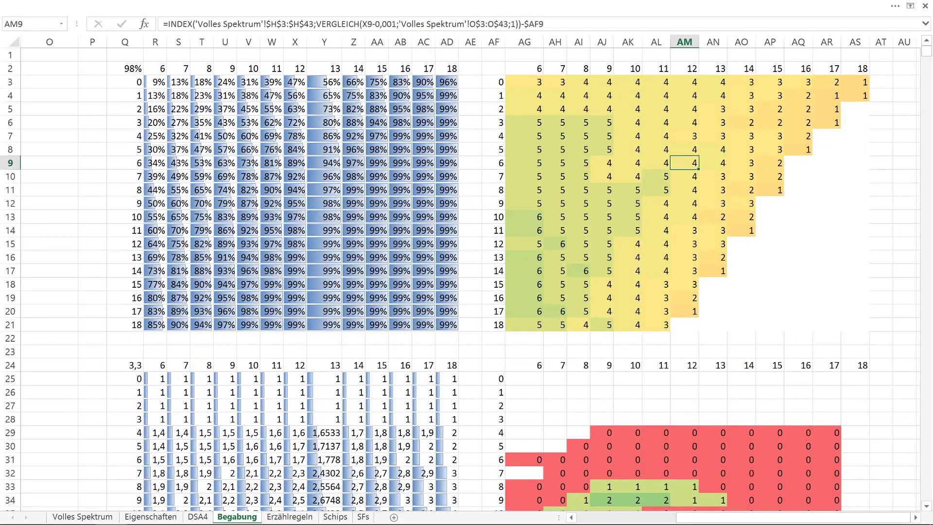
{"action": "key", "text": "Down"}
{"action": "key", "text": "Down"}
{"action": "key", "text": "Down"}
{"action": "key", "text": "Down"}
{"action": "key", "text": "Down"}
{"action": "key", "text": "Down"}
{"action": "key", "text": "Down"}
{"action": "key", "text": "Down"}
{"action": "key", "text": "Down"}
{"action": "key", "text": "Down"}
{"action": "key", "text": "Down"}
{"action": "key", "text": "Down"}
{"action": "key", "text": "Down"}
{"action": "key", "text": "Down"}
{"action": "key", "text": "Down"}
{"action": "key", "text": "Down"}
{"action": "key", "text": "Down"}
{"action": "key", "text": "Down"}
{"action": "key", "text": "Down"}
{"action": "key", "text": "Down"}
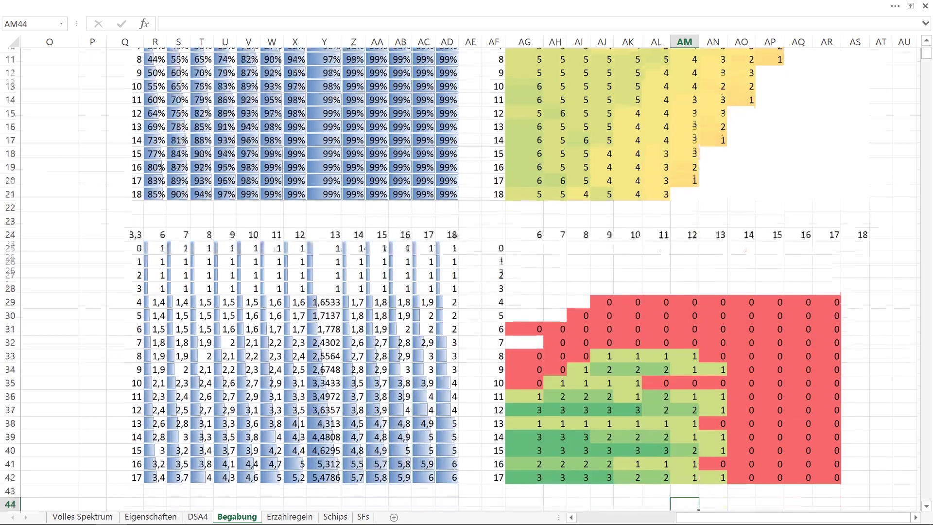
Step: Examine attribute 12 around skill value 10 in AM35, and move on to attribute 13 at skill value 12 in AN37
{"action": "key", "text": "Up"}
{"action": "key", "text": "Up"}
{"action": "key", "text": "Up"}
{"action": "key", "text": "Up"}
{"action": "key", "text": "Up"}
{"action": "key", "text": "Up"}
{"action": "key", "text": "Up"}
{"action": "key", "text": "Up"}
{"action": "key", "text": "Up"}
{"action": "key", "text": "Down"}
{"action": "key", "text": "Down"}
{"action": "key", "text": "Down"}
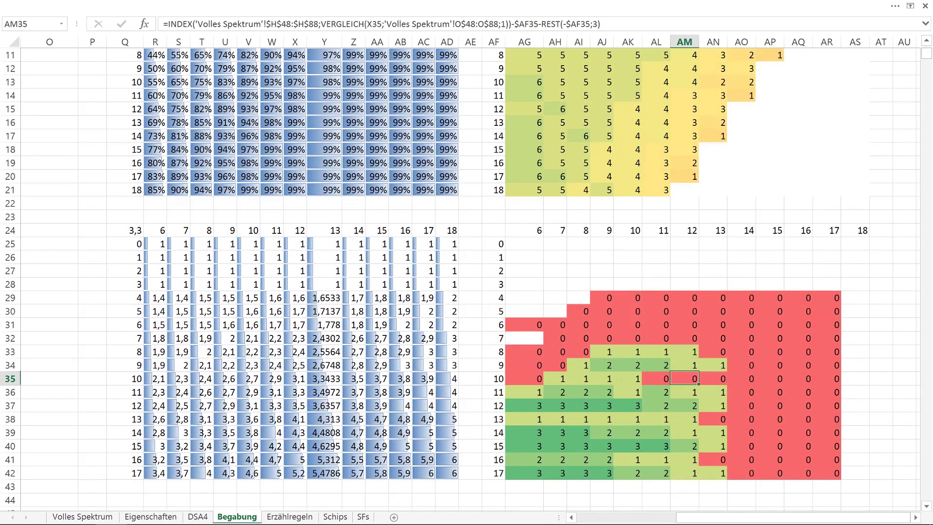
{"action": "key", "text": "Right"}
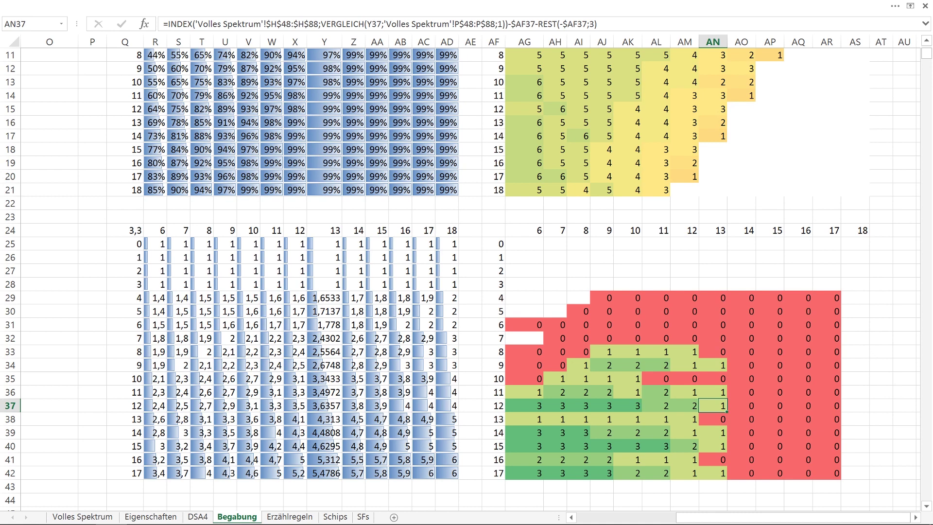
{"action": "key", "text": "Right"}
{"action": "key", "text": "Left"}
Step: Trace the attribute-13 column from AN37 back up into the yellow-green table, past skill value 8 in AN11
{"action": "key", "text": "Up"}
{"action": "key", "text": "Up"}
{"action": "key", "text": "Up"}
{"action": "key", "text": "Up"}
{"action": "key", "text": "Up"}
{"action": "key", "text": "Up"}
{"action": "key", "text": "Up"}
{"action": "key", "text": "Up"}
{"action": "key", "text": "Up"}
{"action": "key", "text": "Up"}
{"action": "key", "text": "Up"}
{"action": "key", "text": "Up"}
{"action": "key", "text": "Up"}
{"action": "key", "text": "Up"}
{"action": "key", "text": "Up"}
{"action": "key", "text": "Up"}
{"action": "key", "text": "Up"}
{"action": "key", "text": "Up"}
{"action": "key", "text": "Up"}
{"action": "key", "text": "Up"}
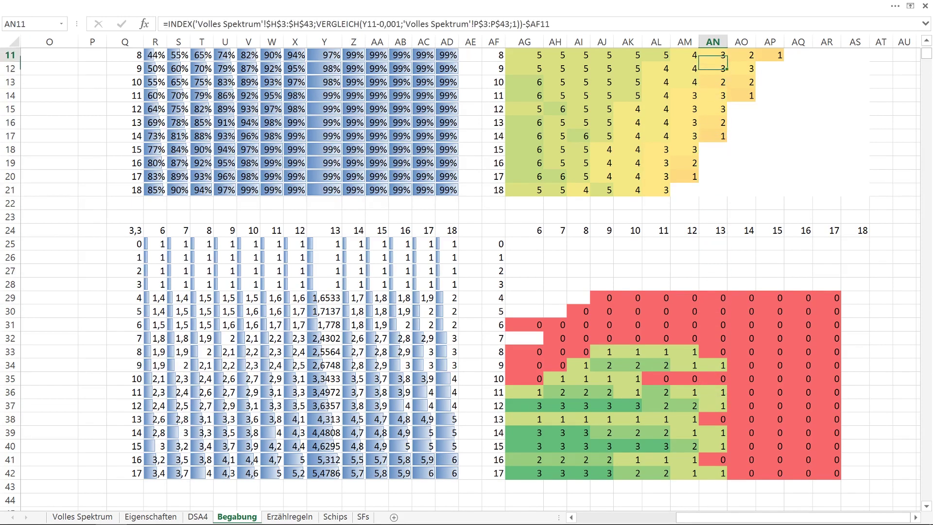
Step: Examine the skill-value-13 row from attribute 12 in AM16 across to the attribute-11 success rate in W16
{"action": "key", "text": "Down"}
{"action": "key", "text": "Down"}
{"action": "key", "text": "Down"}
{"action": "key", "text": "Down"}
{"action": "key", "text": "Down"}
{"action": "key", "text": "Down"}
{"action": "key", "text": "Down"}
{"action": "key", "text": "Down"}
{"action": "key", "text": "Down"}
{"action": "key", "text": "Down"}
{"action": "key", "text": "Down"}
{"action": "key", "text": "Down"}
{"action": "key", "text": "Down"}
{"action": "key", "text": "Left"}
{"action": "key", "text": "Left"}
{"action": "key", "text": "Left"}
{"action": "key", "text": "Left"}
{"action": "key", "text": "Left"}
{"action": "key", "text": "Left"}
{"action": "key", "text": "Left"}
{"action": "key", "text": "Left"}
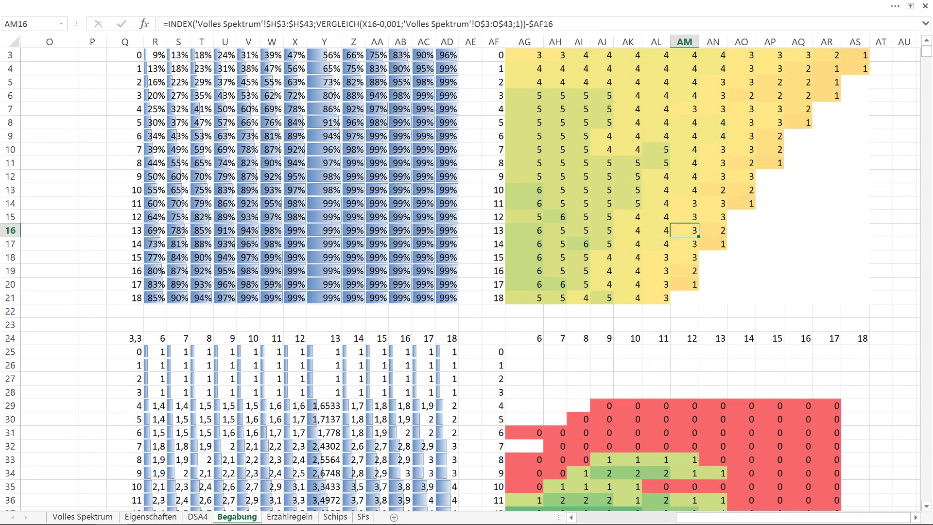
{"action": "key", "text": "Left"}
{"action": "key", "text": "Left"}
{"action": "key", "text": "Left"}
{"action": "key", "text": "Left"}
{"action": "key", "text": "Left"}
{"action": "key", "text": "Left"}
{"action": "key", "text": "Left"}
{"action": "key", "text": "Left"}
{"action": "key", "text": "Left"}
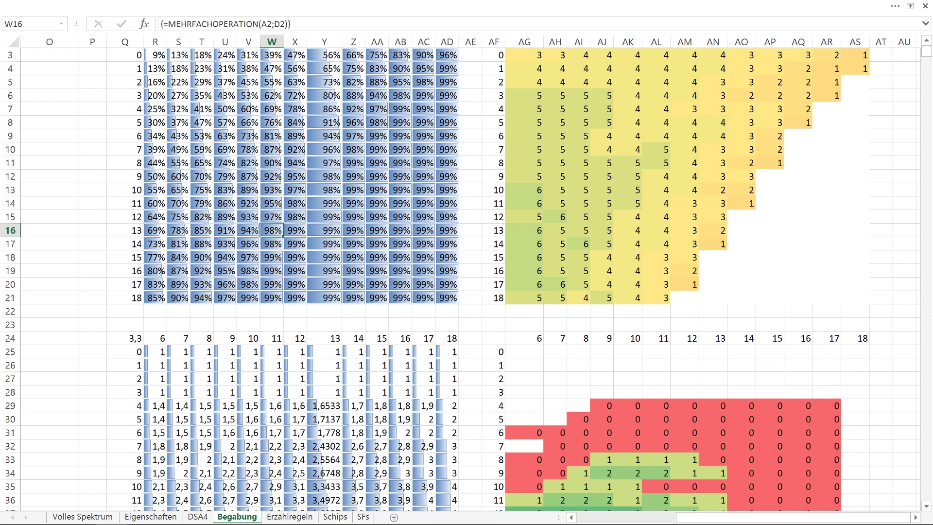
Step: Follow the skill-value-13 success rates past Y16 back to the yellow-green table, ending at attribute 12, skill value 12 in AM15
{"action": "key", "text": "Right"}
{"action": "key", "text": "Up"}
{"action": "key", "text": "Down"}
{"action": "key", "text": "Right"}
{"action": "key", "text": "Right"}
{"action": "key", "text": "Right"}
{"action": "key", "text": "Right"}
{"action": "key", "text": "Right"}
{"action": "key", "text": "Right"}
{"action": "key", "text": "Right"}
{"action": "key", "text": "Right"}
{"action": "key", "text": "Right"}
{"action": "key", "text": "Right"}
{"action": "key", "text": "Right"}
{"action": "key", "text": "Right"}
{"action": "key", "text": "Right"}
{"action": "key", "text": "Right"}
{"action": "key", "text": "Right"}
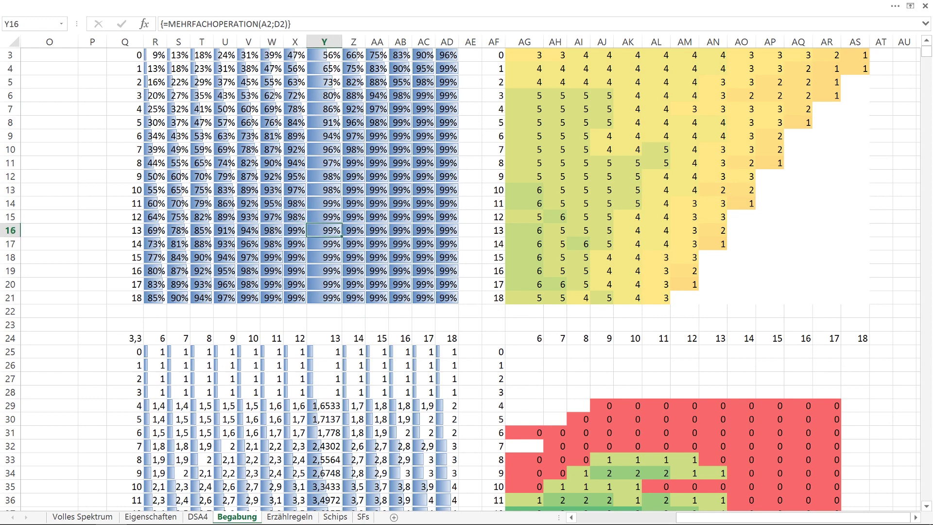
{"action": "key", "text": "Up"}
{"action": "key", "text": "Up"}
{"action": "key", "text": "Up"}
{"action": "key", "text": "Up"}
{"action": "key", "text": "Up"}
{"action": "key", "text": "Up"}
{"action": "key", "text": "Up"}
{"action": "key", "text": "Up"}
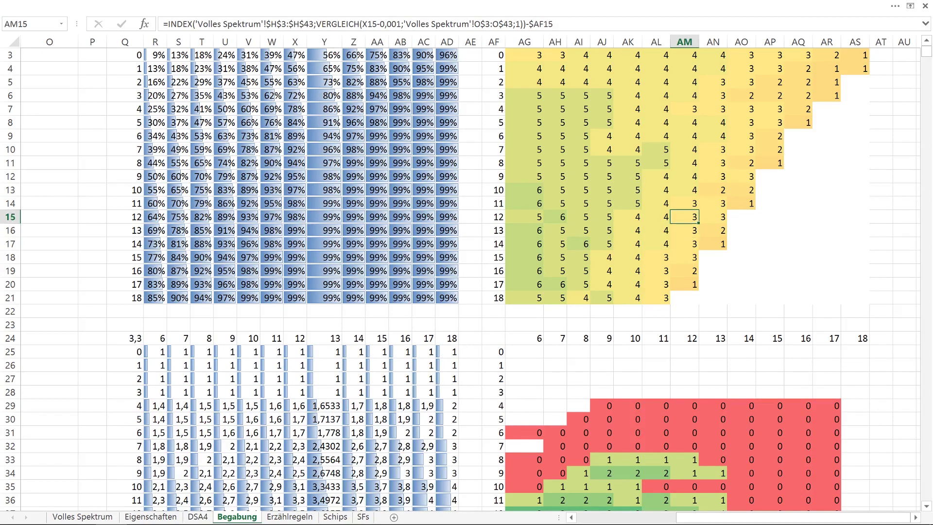
Step: Trace row 42 from attribute 12 in the lower comparison table back through the average-quality table at skill value 17
{"action": "key", "text": "Page_Down"}
{"action": "key", "text": "Left"}
{"action": "key", "text": "Left"}
{"action": "key", "text": "Left"}
{"action": "key", "text": "Left"}
{"action": "key", "text": "Left"}
{"action": "key", "text": "Left"}
{"action": "key", "text": "Left"}
{"action": "key", "text": "Left"}
{"action": "key", "text": "Left"}
{"action": "key", "text": "Left"}
{"action": "key", "text": "Left"}
{"action": "key", "text": "Left"}
{"action": "key", "text": "Left"}
{"action": "key", "text": "Left"}
{"action": "key", "text": "Left"}
{"action": "key", "text": "Left"}
{"action": "key", "text": "Left"}
{"action": "key", "text": "Left"}
{"action": "key", "text": "Left"}
{"action": "key", "text": "Left"}
{"action": "key", "text": "Left"}
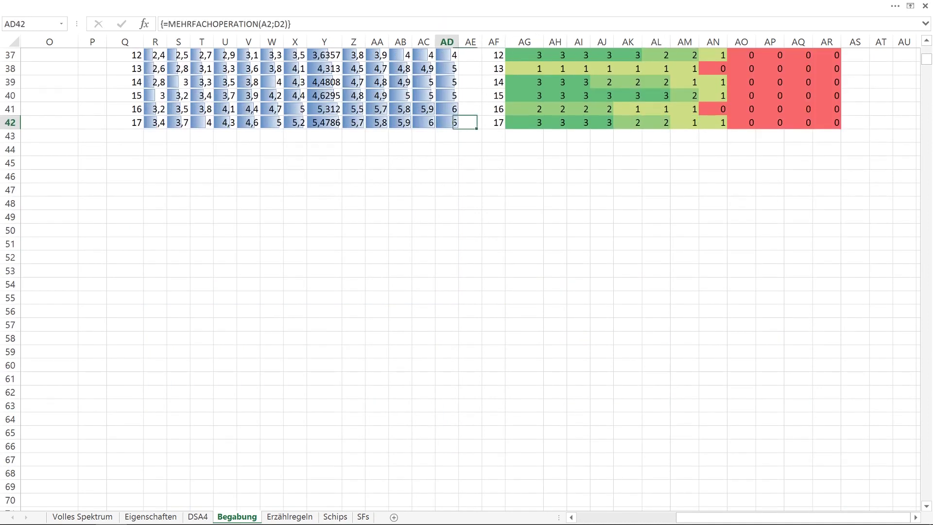
Step: Switch to the DSA4 sheet and go to the top of its DSA 4 success-rate table in A2
{"action": "key", "text": "ctrl+Page_Up"}
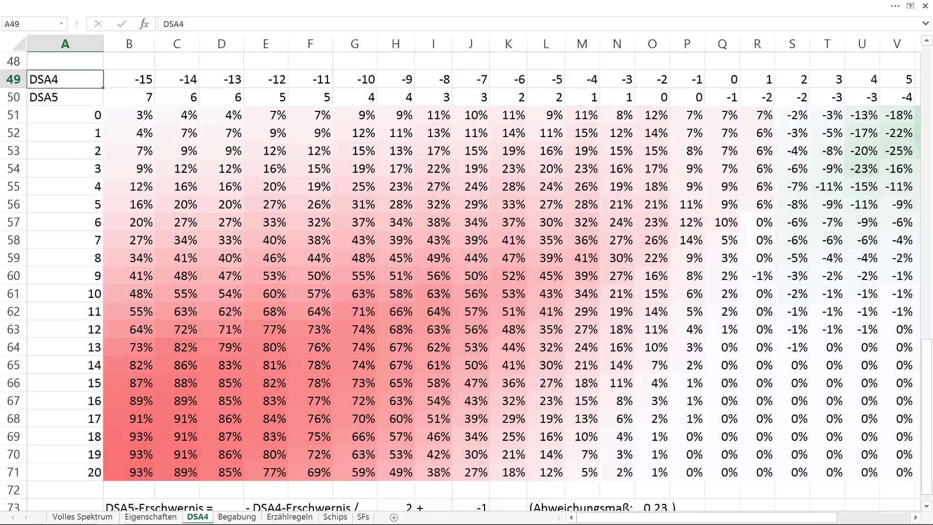
{"action": "key", "text": "Up"}
{"action": "key", "text": "ctrl+Up"}
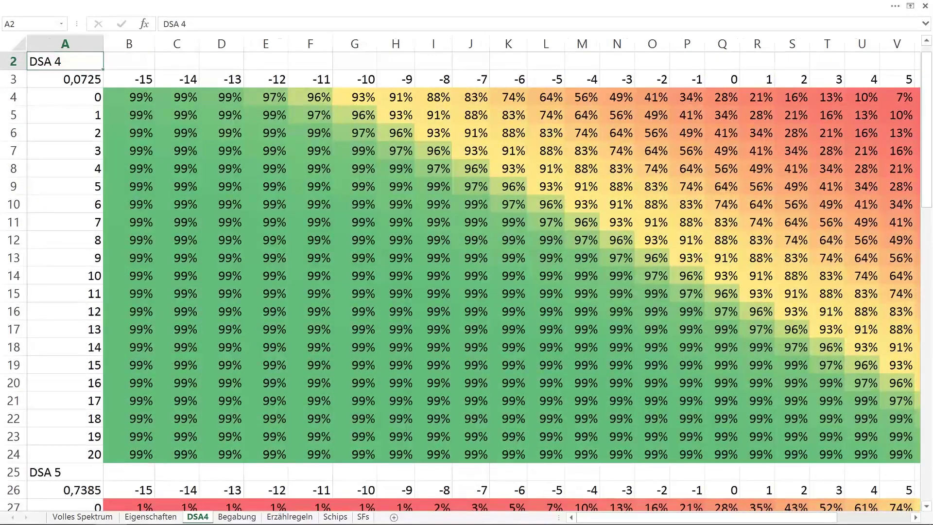
Step: Return to the Begabung sheet and go to the first attribute value above the simulated rolls, in A2
{"action": "key", "text": "ctrl+Page_Down"}
{"action": "key", "text": "ctrl+Up"}
{"action": "key", "text": "ctrl+Up"}
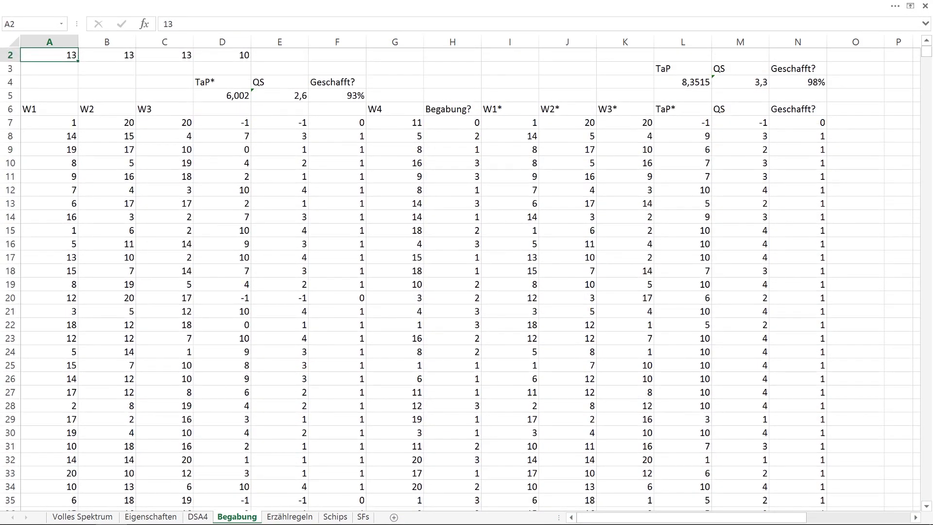